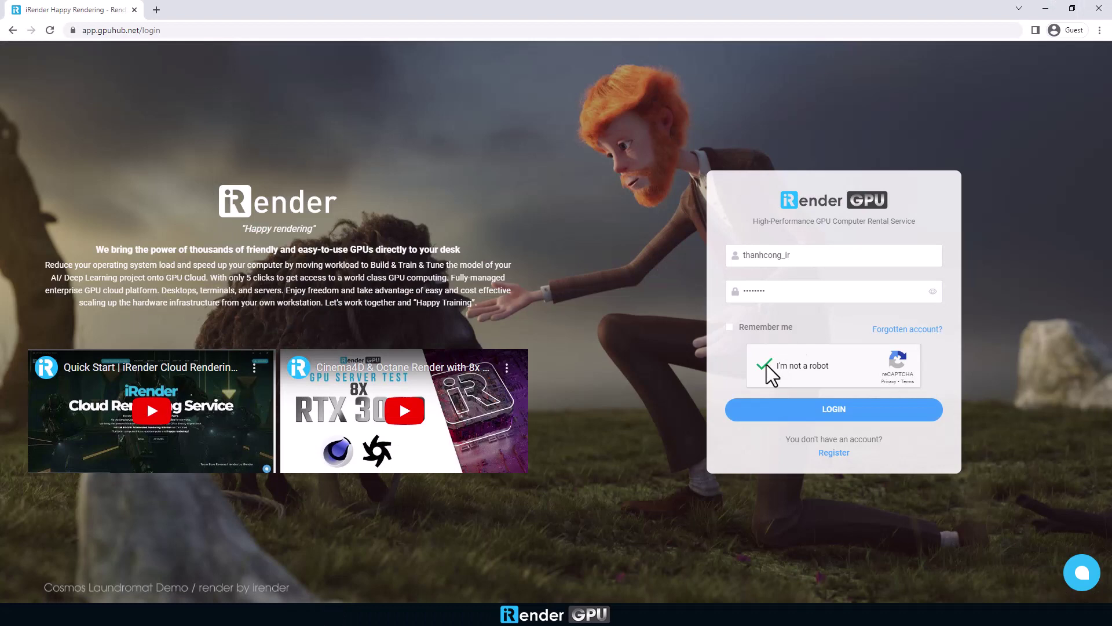
- Log in to GPUHub and boot a newly created image on the GPU Server 4S package with 2 x RTX 4090
{"action": "left_click", "coordinate": [828, 410]}
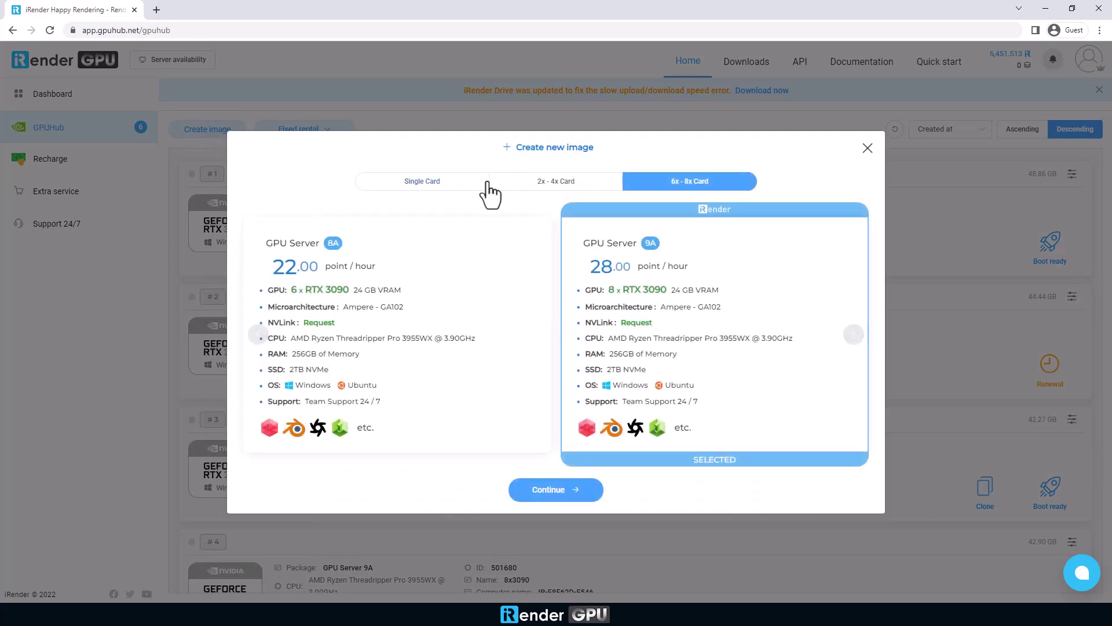
{"action": "left_click", "coordinate": [532, 183]}
{"action": "left_click", "coordinate": [390, 271]}
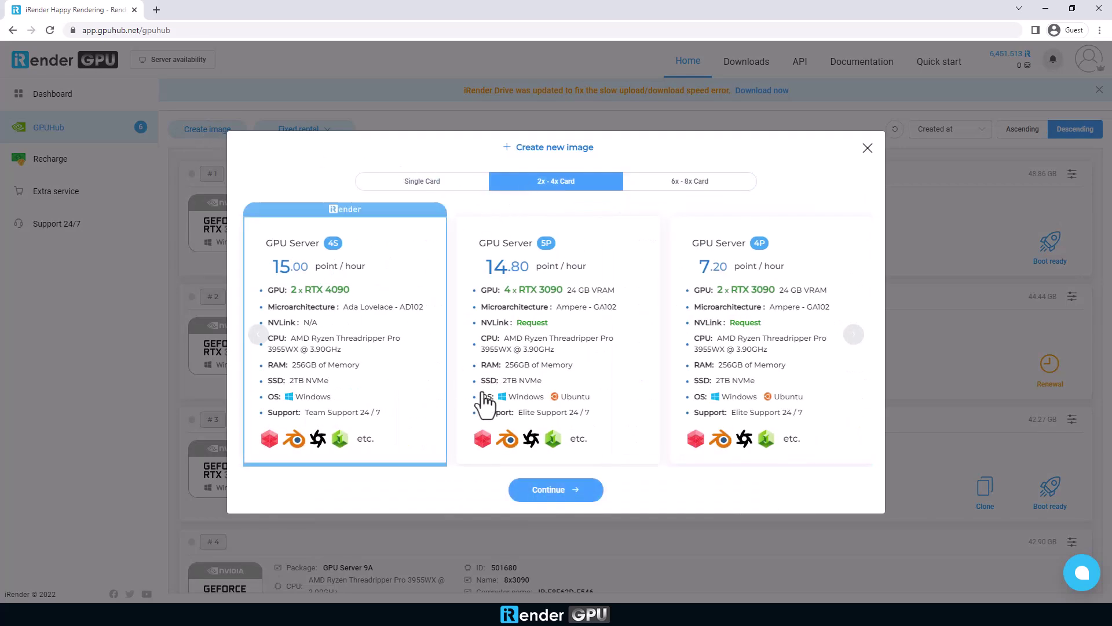
{"action": "left_click", "coordinate": [557, 492]}
{"action": "left_click", "coordinate": [460, 314]}
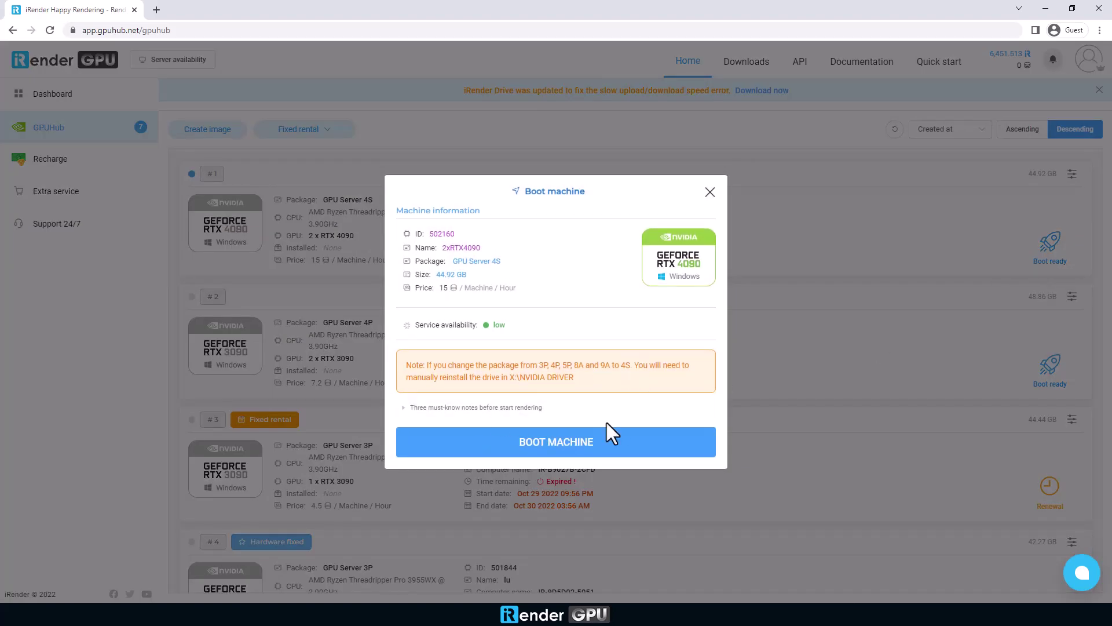
{"action": "left_click", "coordinate": [600, 441]}
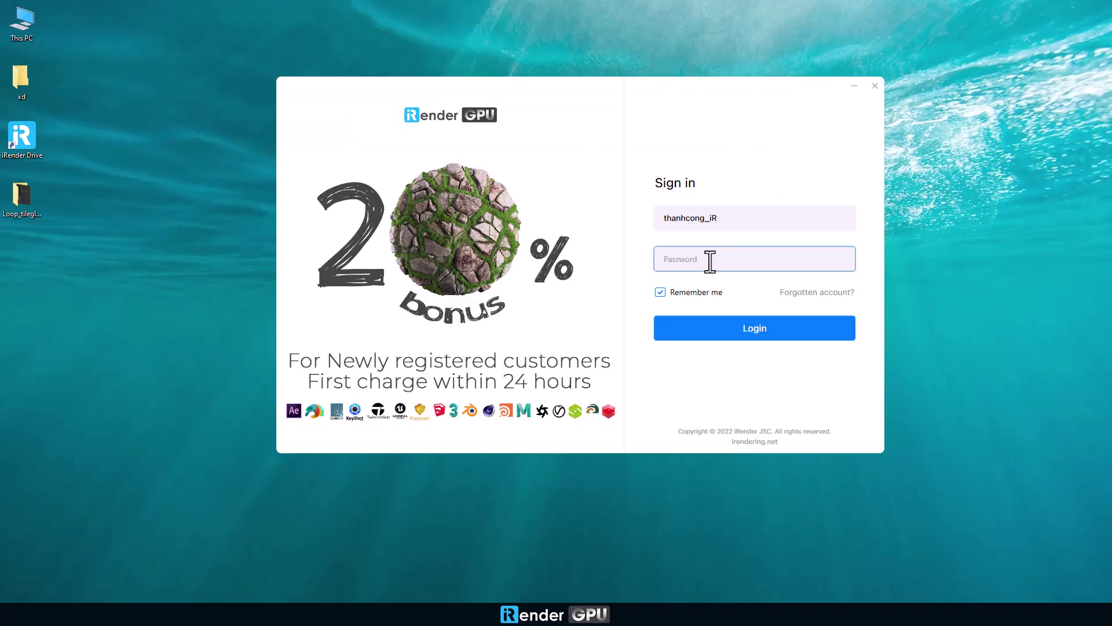
- Sign in to iRender Drive with the account password and upload the Loop_tileglass_C4D folder to Storage (Z:)
{"action": "left_click", "coordinate": [710, 260]}
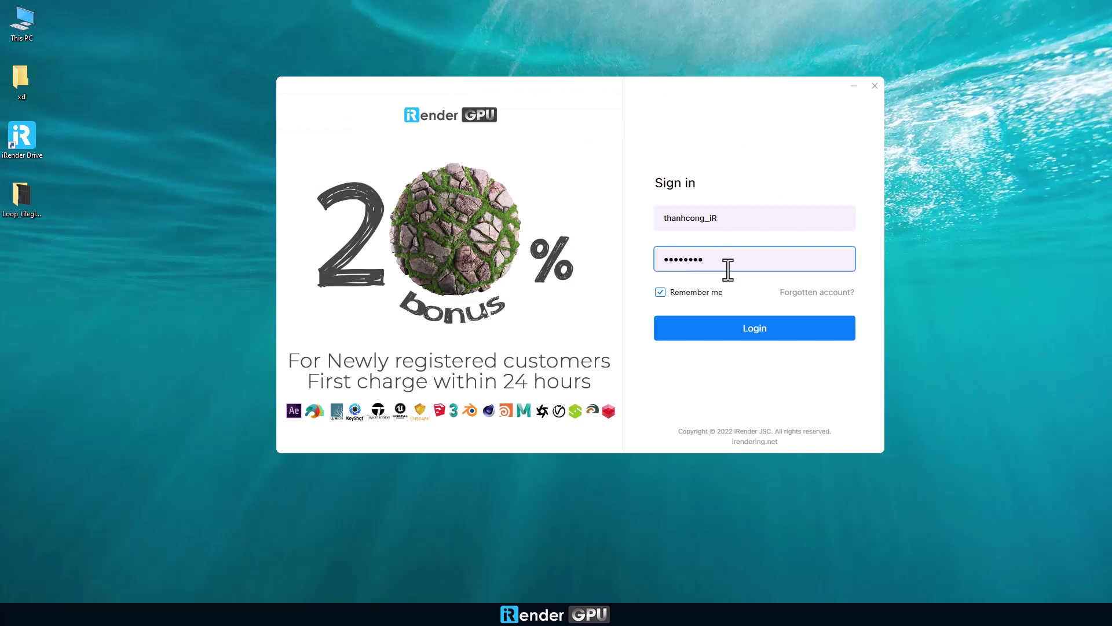
{"action": "left_click", "coordinate": [756, 329]}
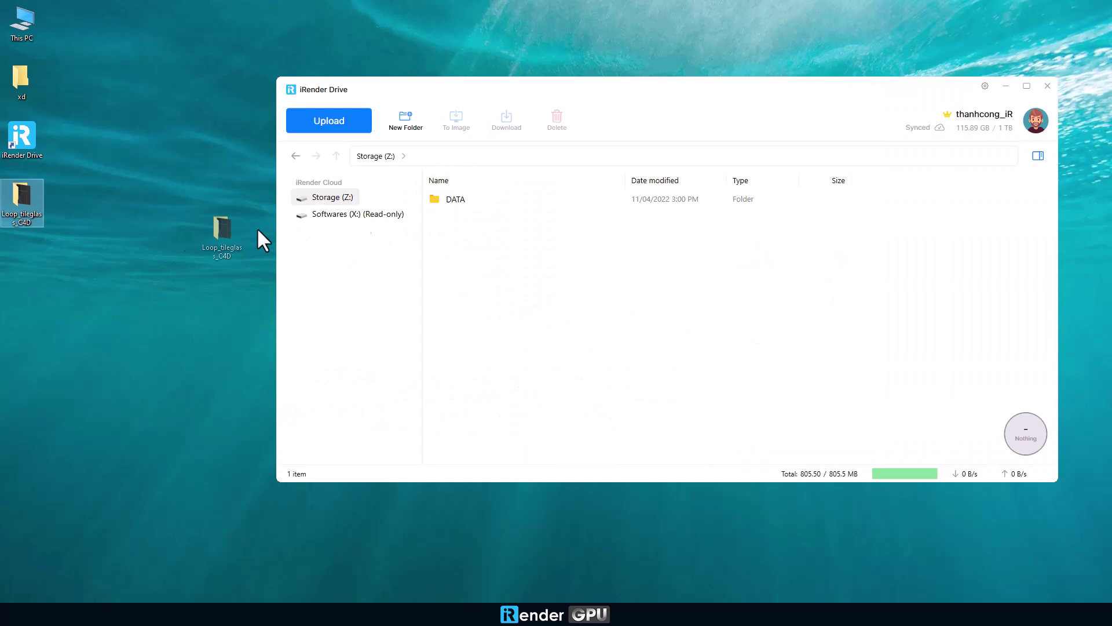
{"action": "left_click_drag", "start_coordinate": [258, 230], "coordinate": [509, 250]}
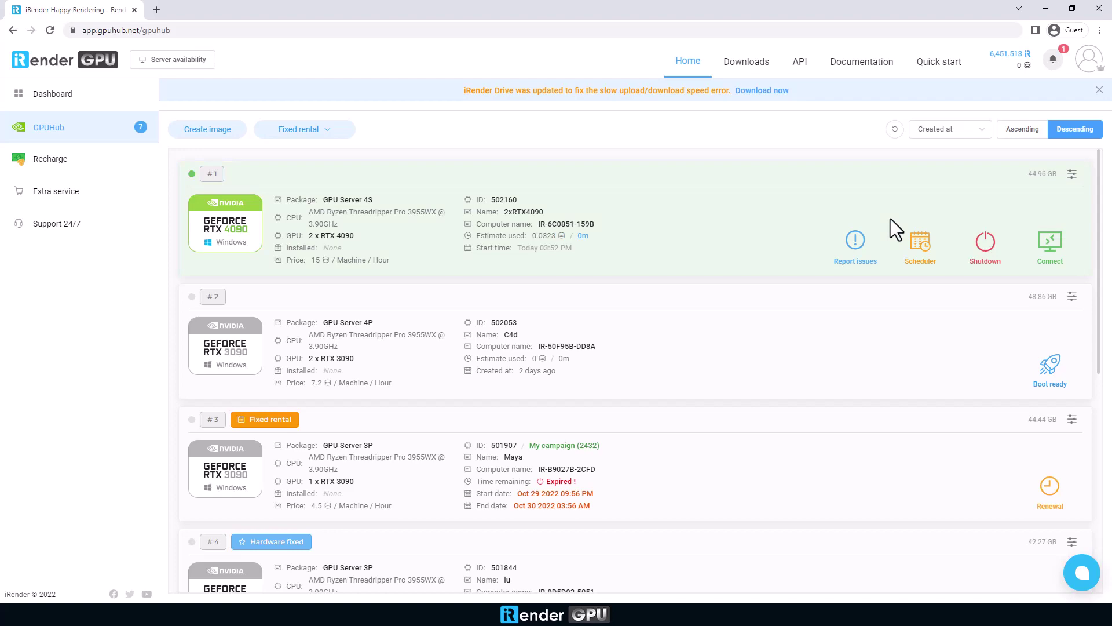
- Connect to the running 2xRTX4090 machine from GPUHub through its RDP file, entering the account password and accepting the certificate
{"action": "left_click", "coordinate": [1050, 243]}
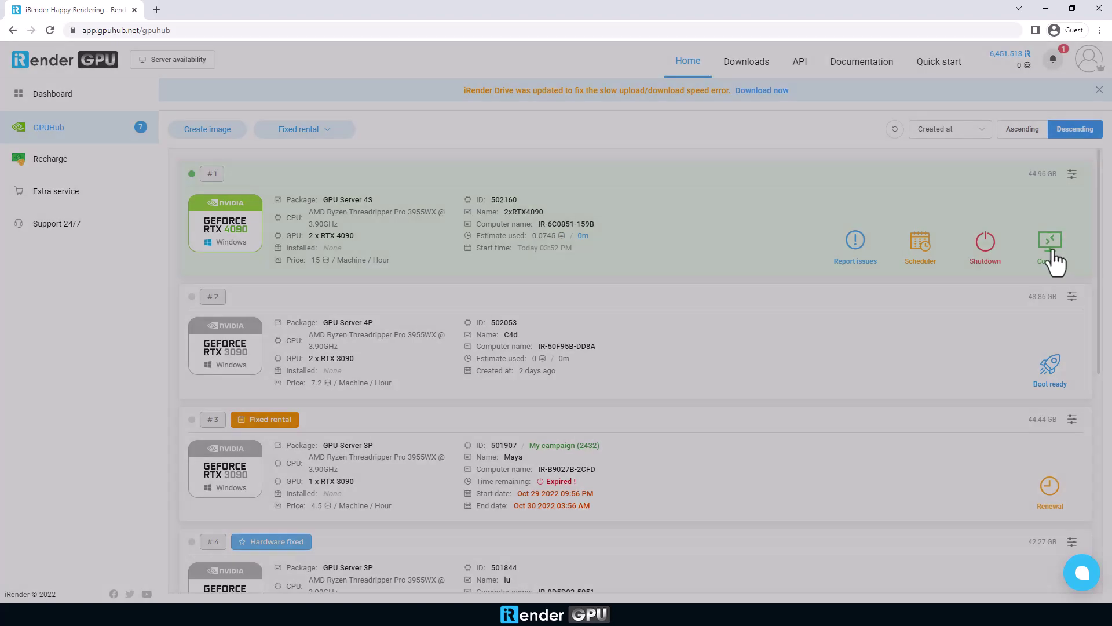
{"action": "left_click", "coordinate": [577, 450]}
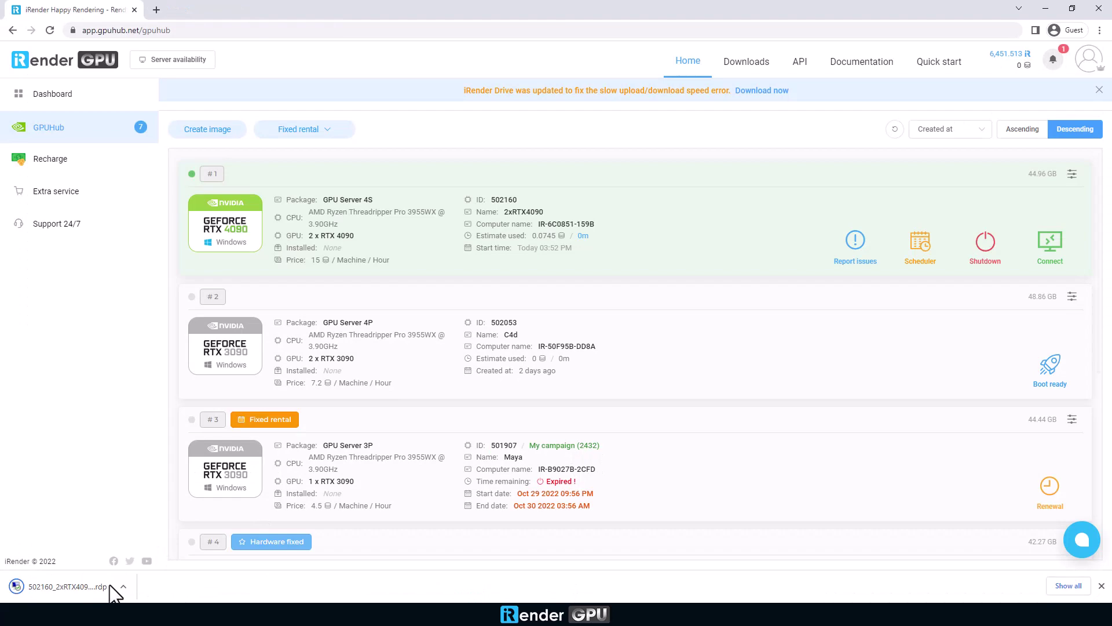
{"action": "left_click", "coordinate": [635, 369]}
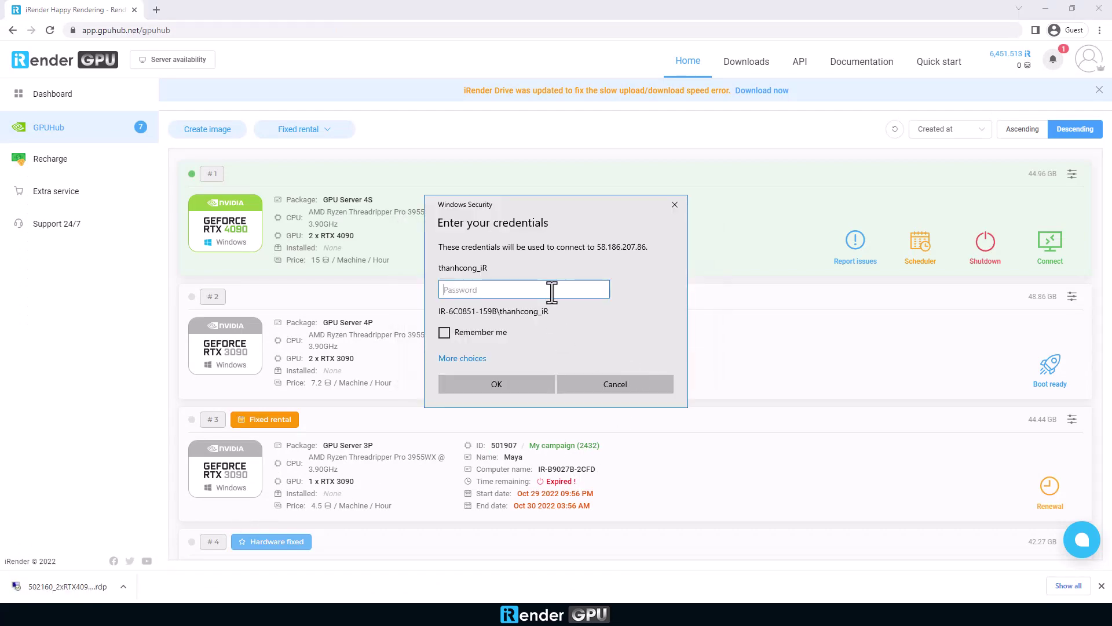
{"action": "left_click", "coordinate": [519, 384]}
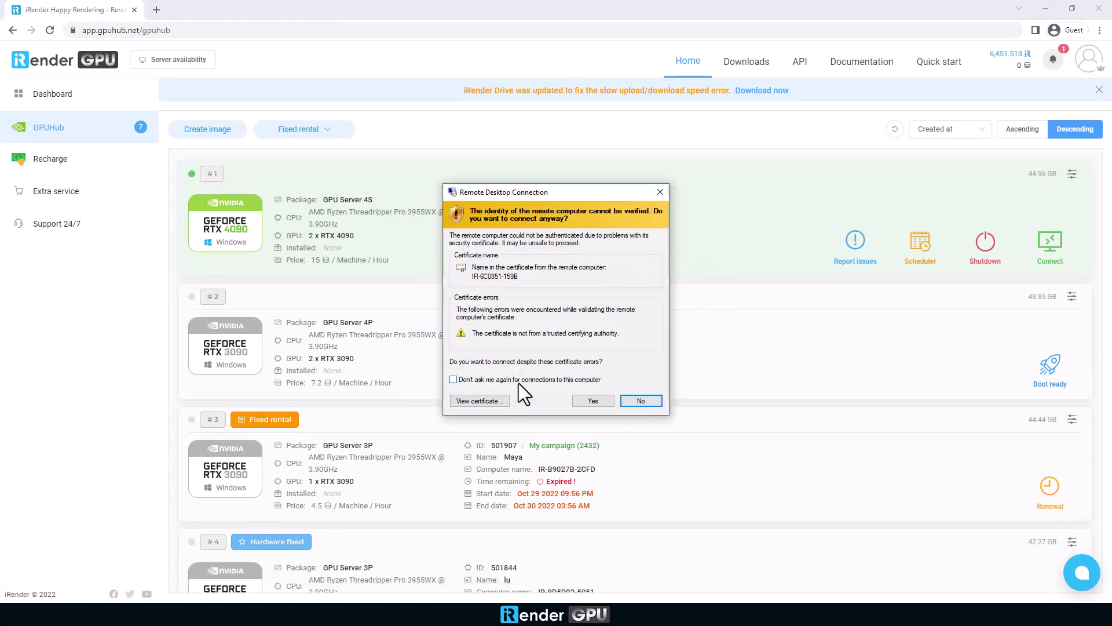
{"action": "left_click", "coordinate": [583, 402]}
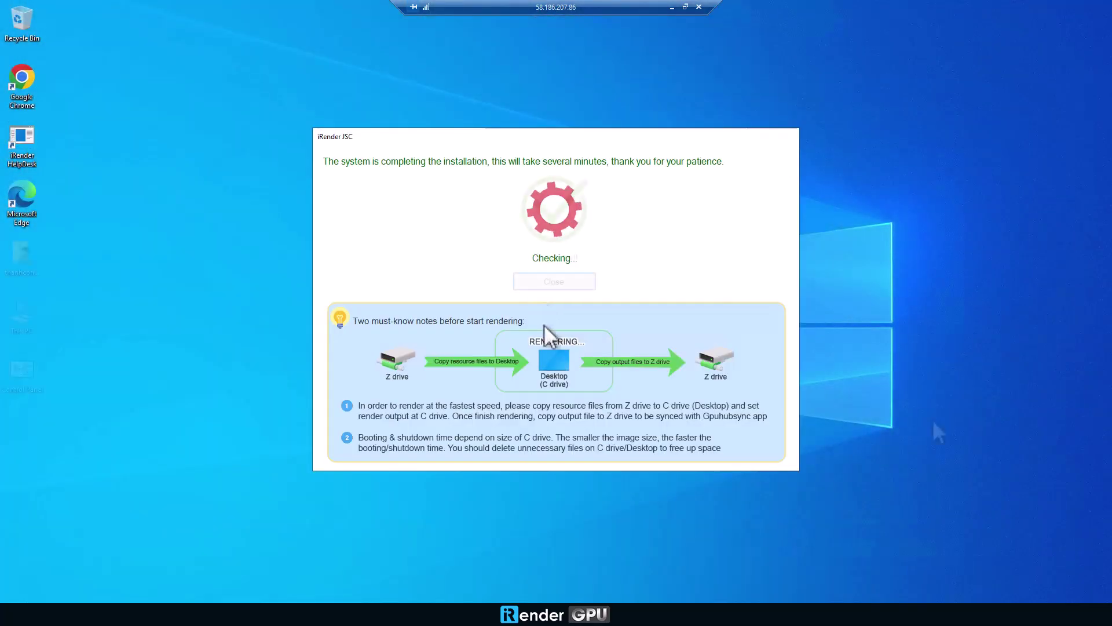
{"action": "left_click", "coordinate": [564, 284]}
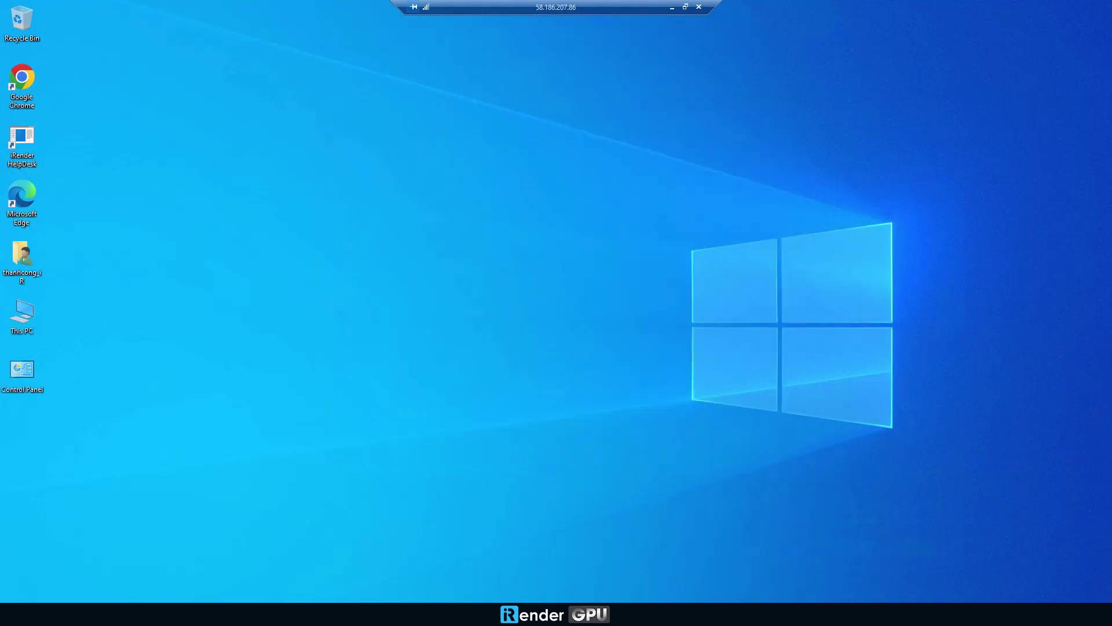
- Open Task Manager on the remote machine with full details on the CPU performance view and enlarge its window
{"action": "right_click", "coordinate": [595, 601]}
{"action": "left_click", "coordinate": [650, 560]}
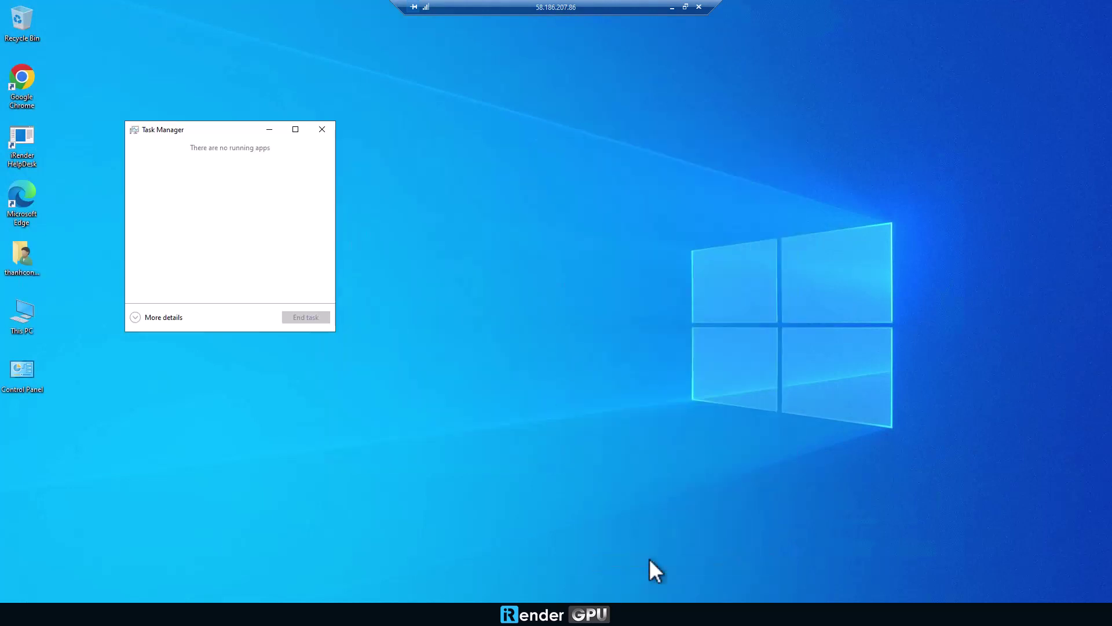
{"action": "left_click", "coordinate": [128, 317]}
{"action": "left_click", "coordinate": [185, 158]}
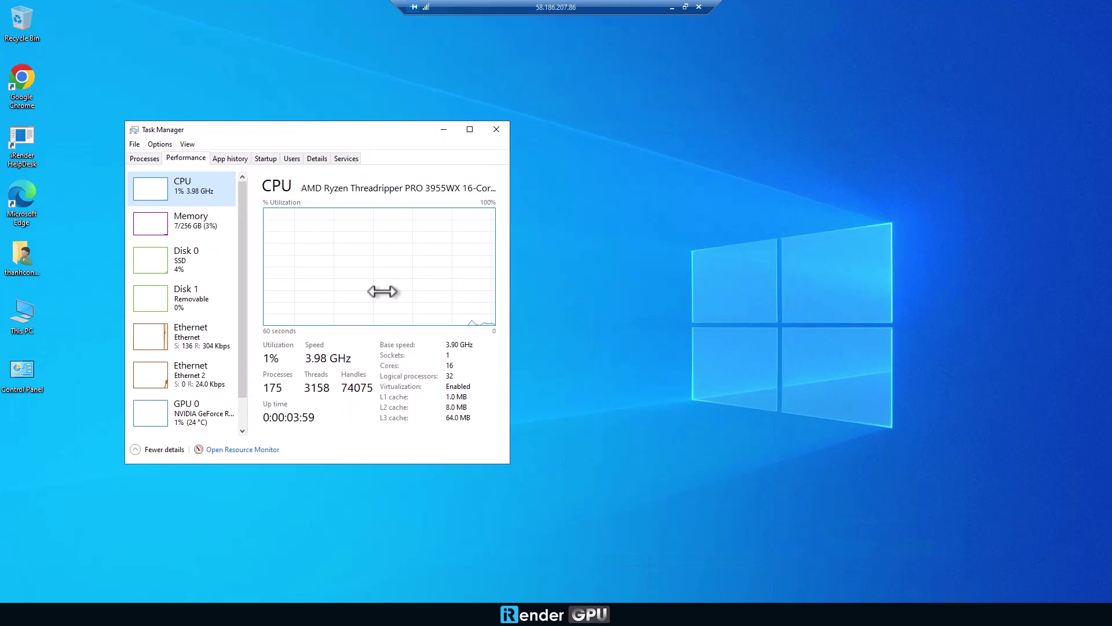
{"action": "left_click_drag", "start_coordinate": [508, 463], "coordinate": [737, 482]}
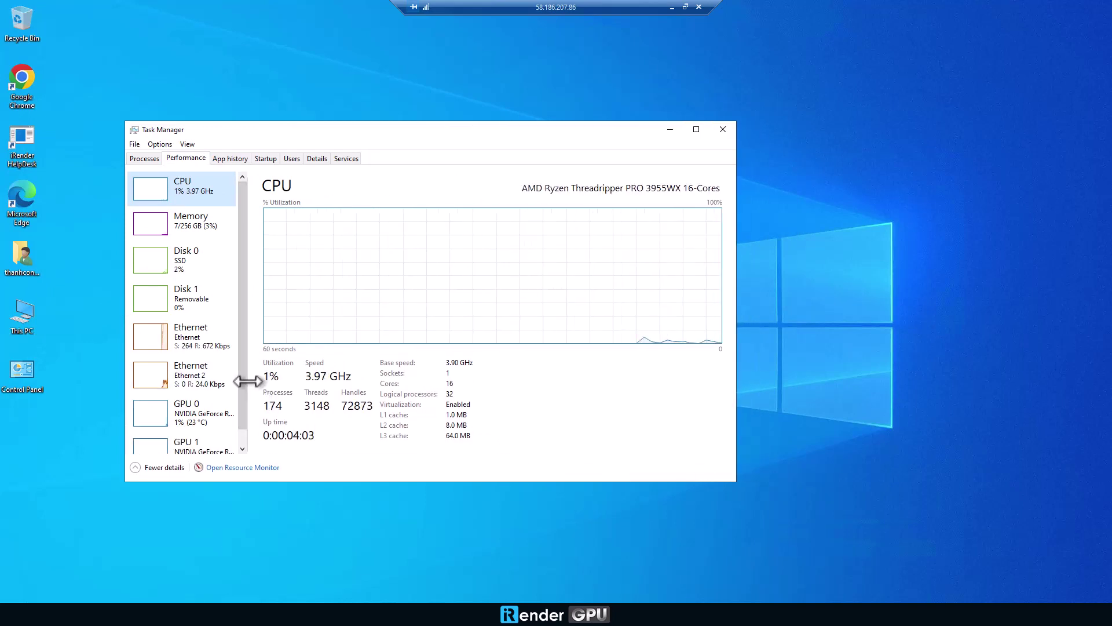
- Examine the memory, Disk 0, GPU 0 and GPU 1 performance of the remote machine and close Task Manager
{"action": "left_click_drag", "start_coordinate": [248, 381], "coordinate": [345, 370]}
{"action": "scroll", "coordinate": [318, 427], "scroll_direction": "down", "scroll_amount": 1}
{"action": "left_click", "coordinate": [211, 209]}
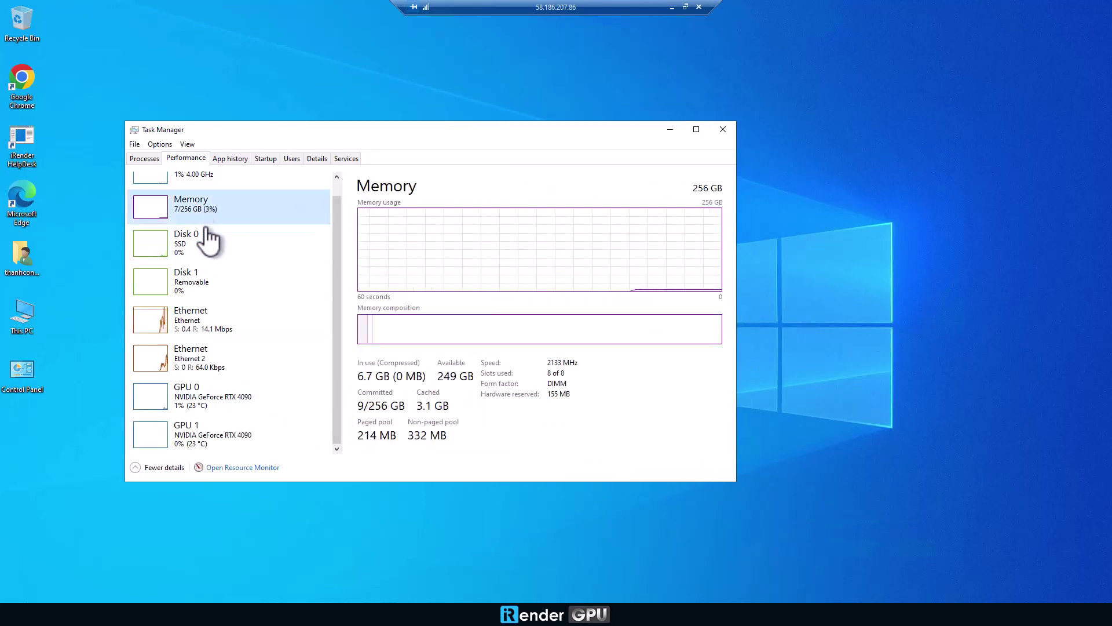
{"action": "left_click", "coordinate": [208, 237]}
{"action": "left_click", "coordinate": [210, 399]}
{"action": "left_click", "coordinate": [212, 441]}
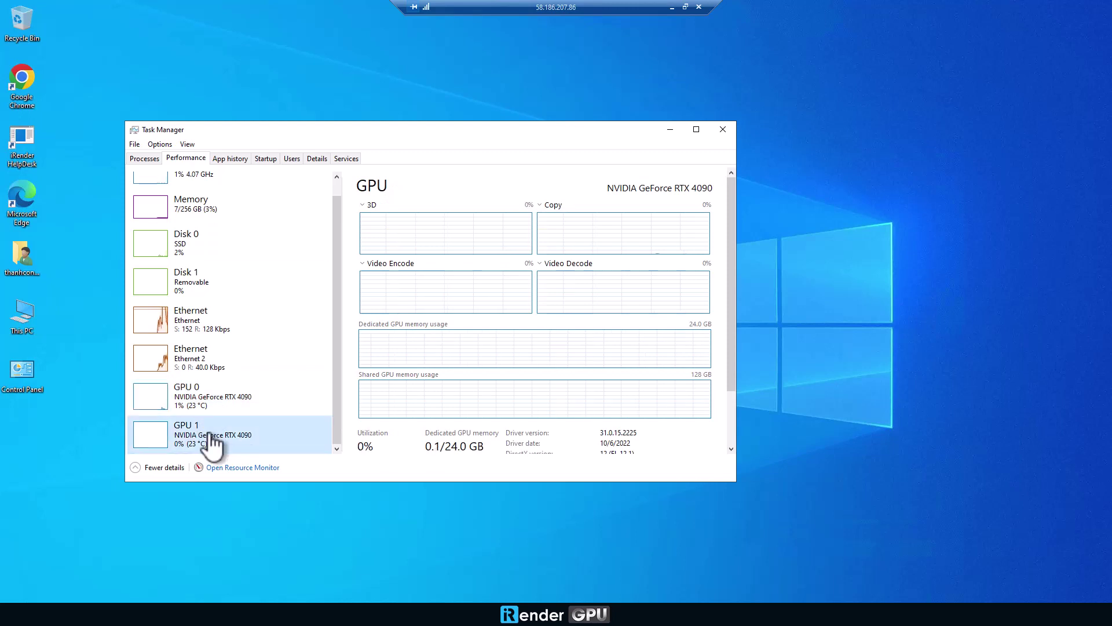
{"action": "left_click", "coordinate": [722, 129]}
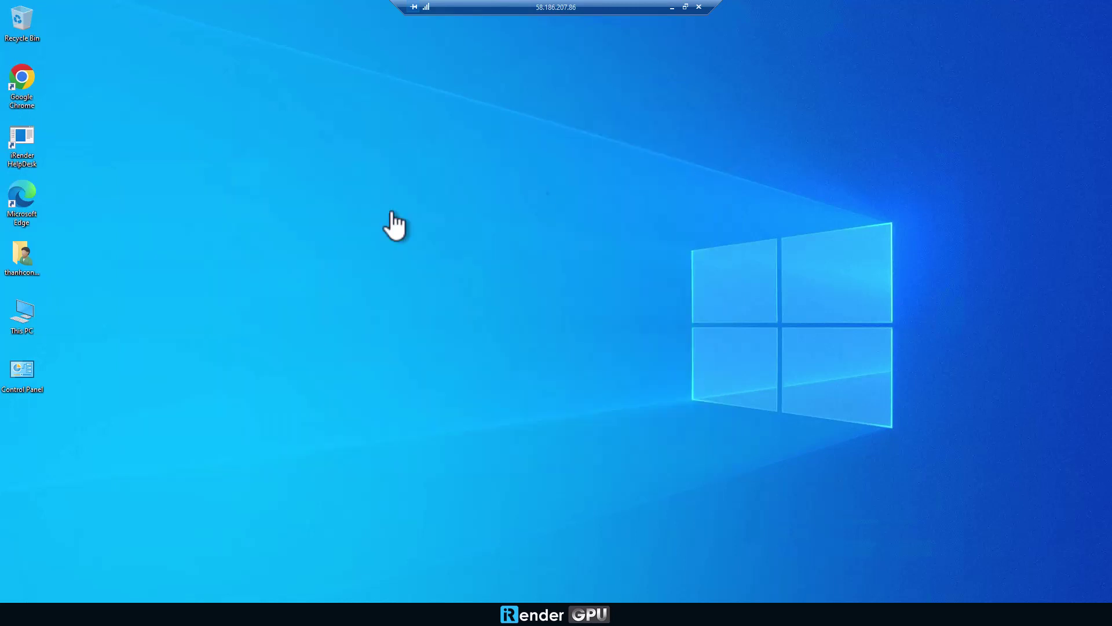
- Copy the Cinema 4D S26 folder from the Cinema 4D folder on Softwares (X:) to the remote desktop
{"action": "double_click", "coordinate": [26, 320]}
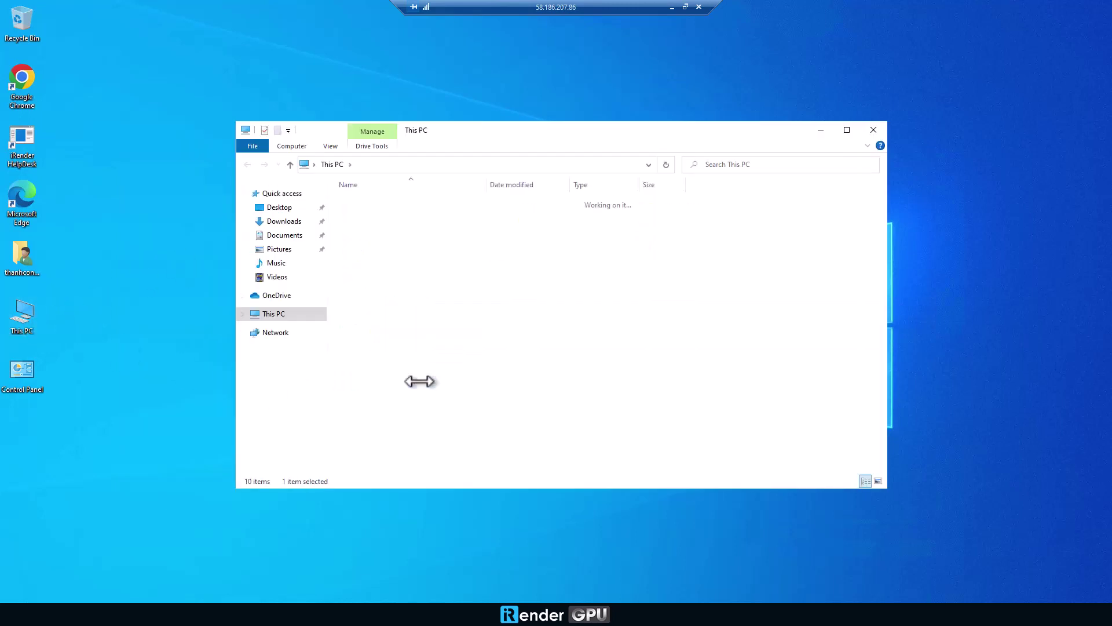
{"action": "double_click", "coordinate": [419, 380]}
{"action": "double_click", "coordinate": [377, 275]}
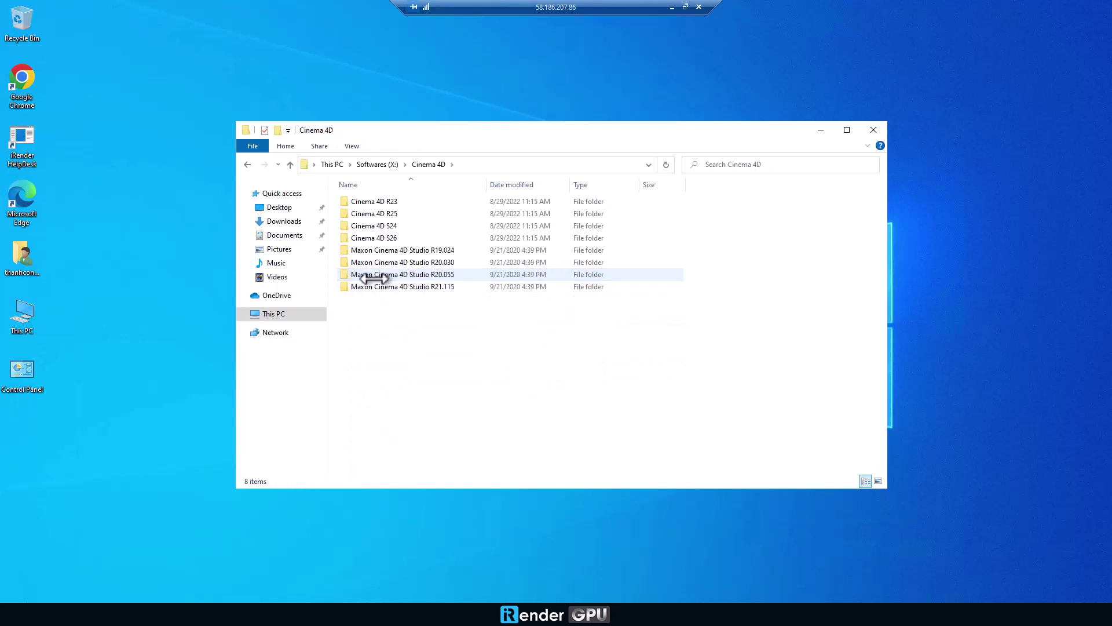
{"action": "left_click_drag", "start_coordinate": [391, 239], "coordinate": [116, 329]}
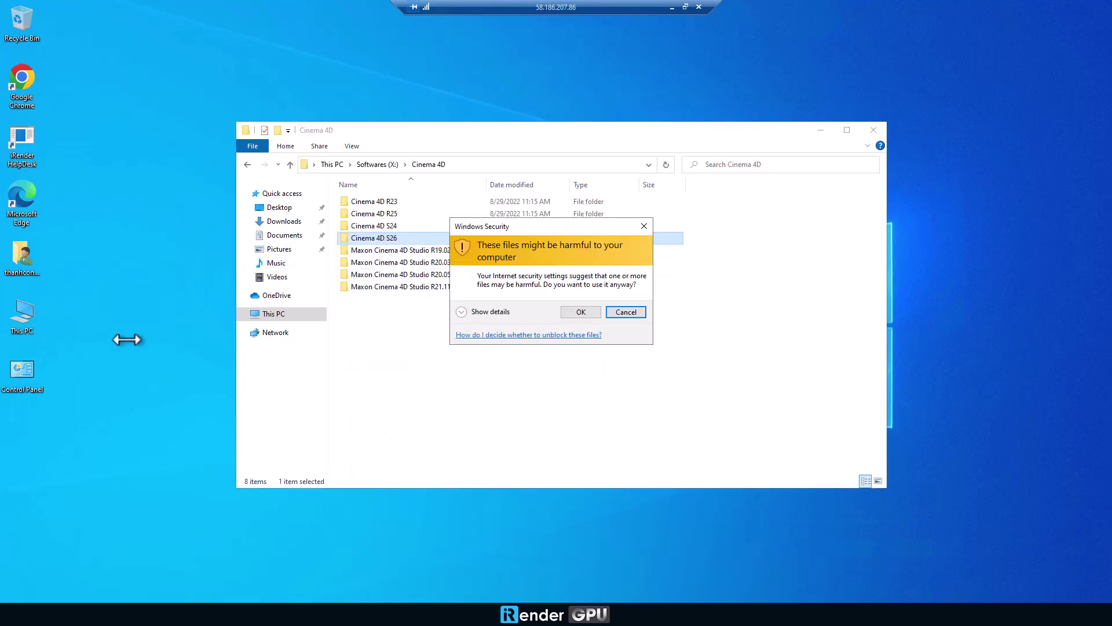
{"action": "left_click", "coordinate": [580, 311]}
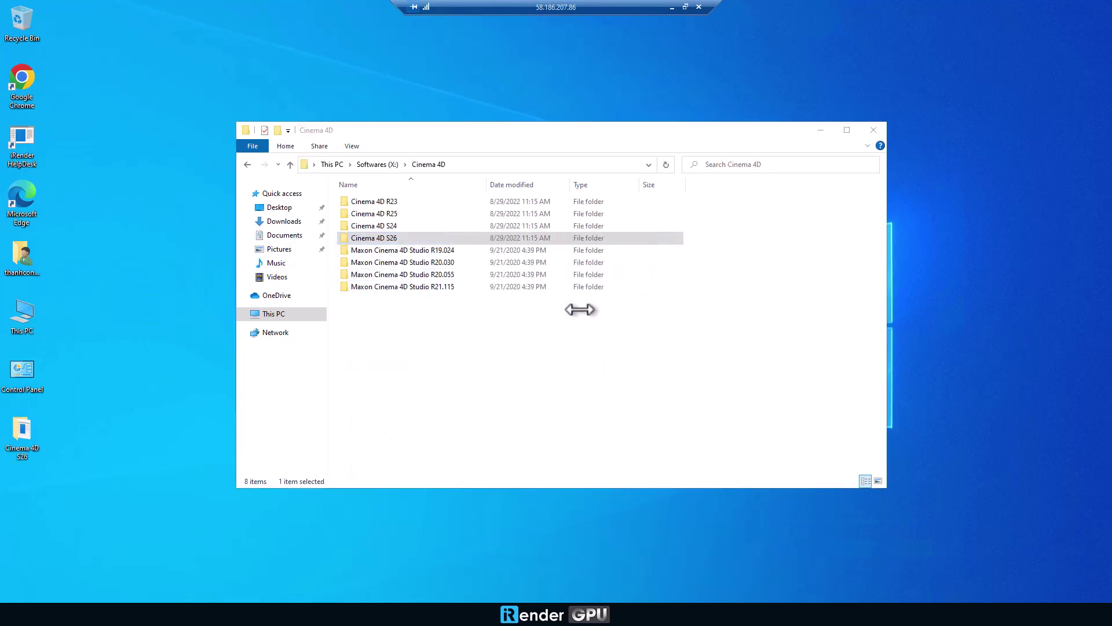
{"action": "left_click", "coordinate": [827, 129]}
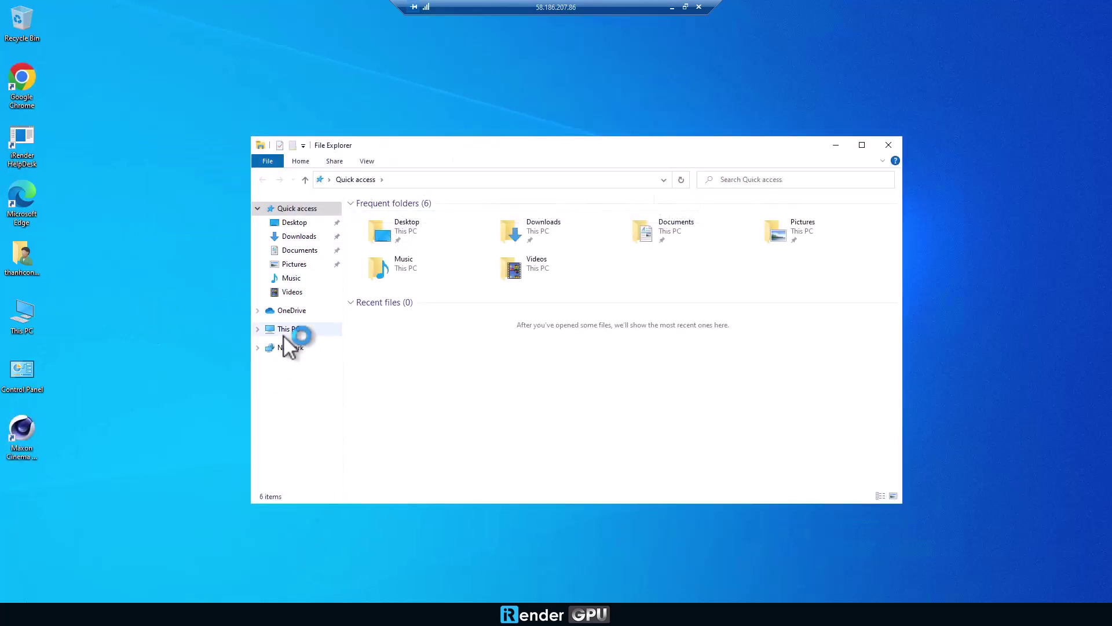
- Copy the iRender.LicenseManagement installer from its archive in X:\1.License Management to the remote desktop
{"action": "left_click", "coordinate": [287, 329]}
{"action": "double_click", "coordinate": [416, 385]}
{"action": "double_click", "coordinate": [398, 217]}
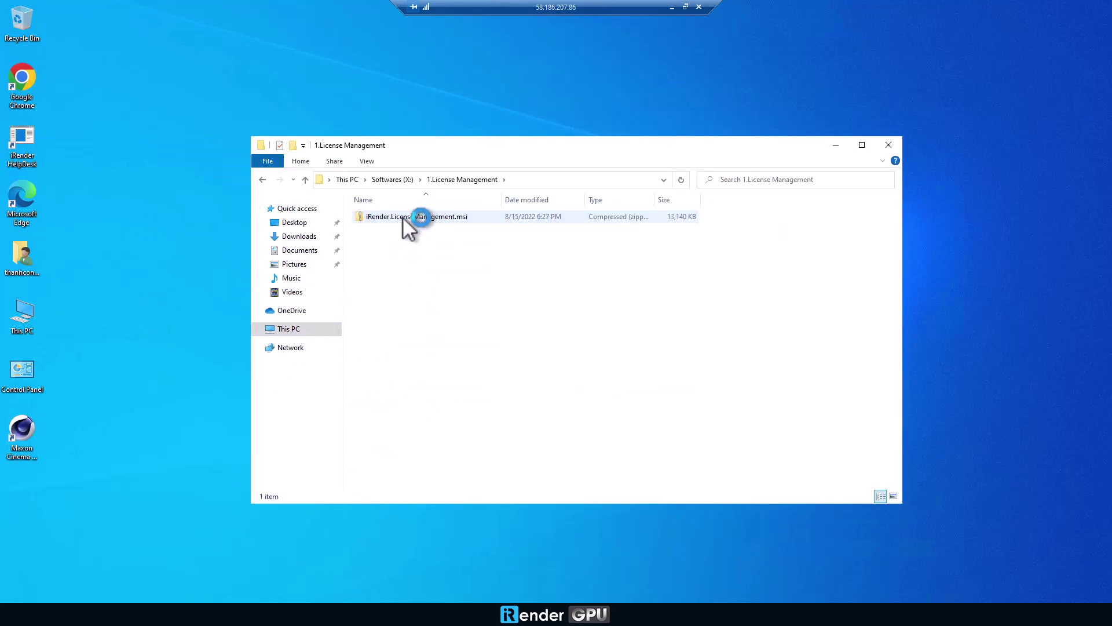
{"action": "double_click", "coordinate": [402, 217]}
{"action": "left_click_drag", "start_coordinate": [398, 219], "coordinate": [135, 248]}
{"action": "left_click", "coordinate": [579, 311]}
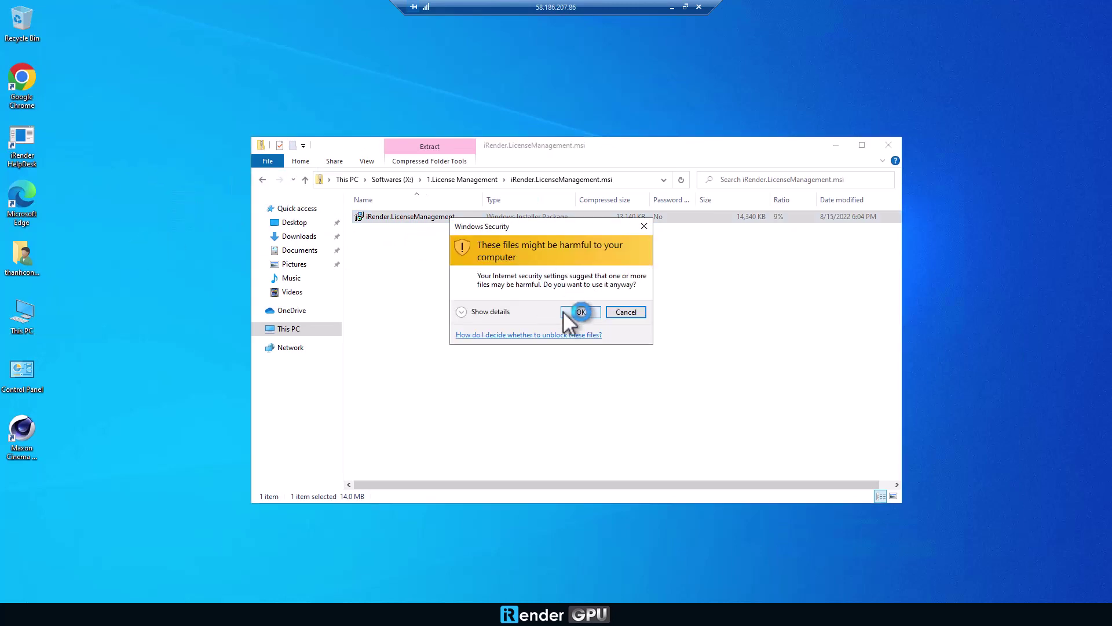
{"action": "left_click", "coordinate": [888, 147]}
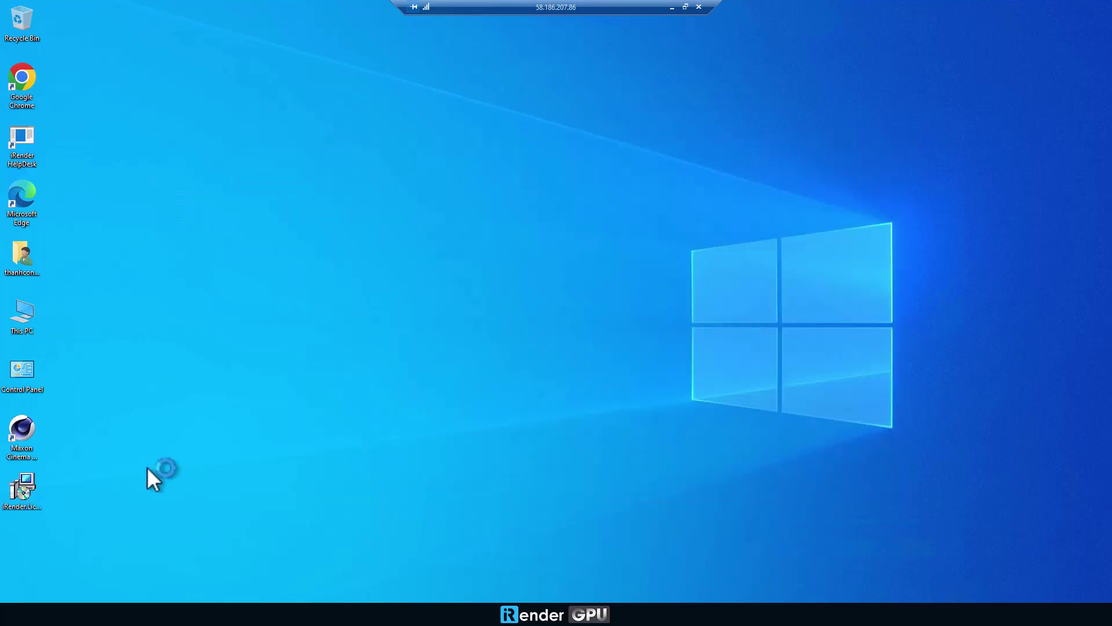
- Install iRender License Management from the copied installer, allowing it to make changes, and finish the setup wizard
{"action": "double_click", "coordinate": [41, 497]}
{"action": "left_click", "coordinate": [618, 396]}
{"action": "left_click", "coordinate": [618, 396]}
{"action": "left_click", "coordinate": [619, 396]}
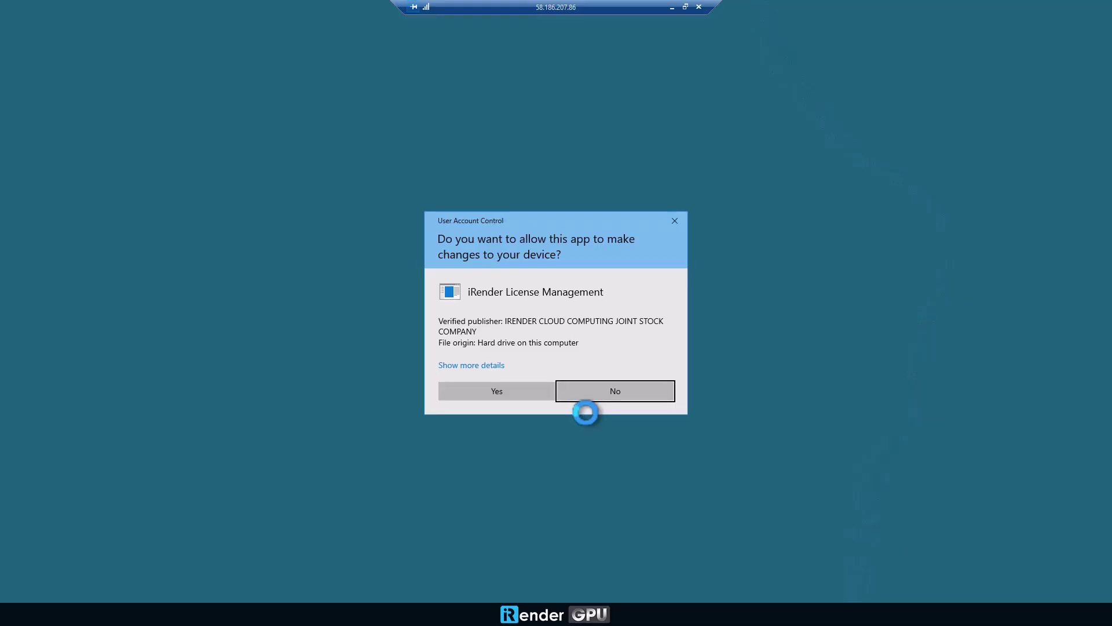
{"action": "left_click", "coordinate": [495, 392]}
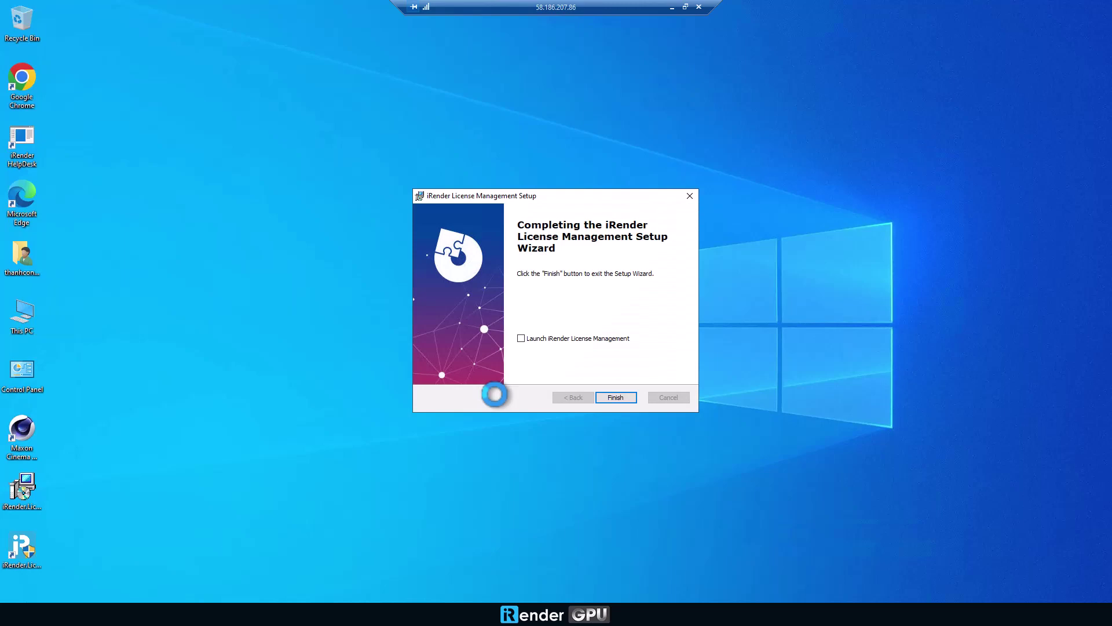
{"action": "left_click", "coordinate": [524, 338]}
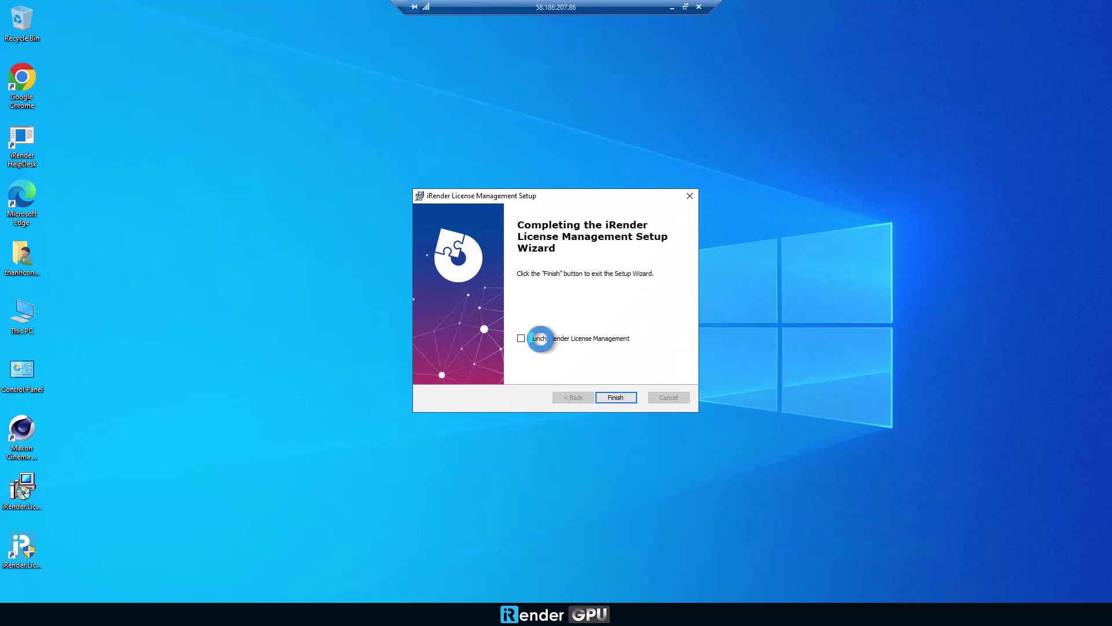
{"action": "left_click", "coordinate": [606, 398]}
{"action": "left_click", "coordinate": [524, 395]}
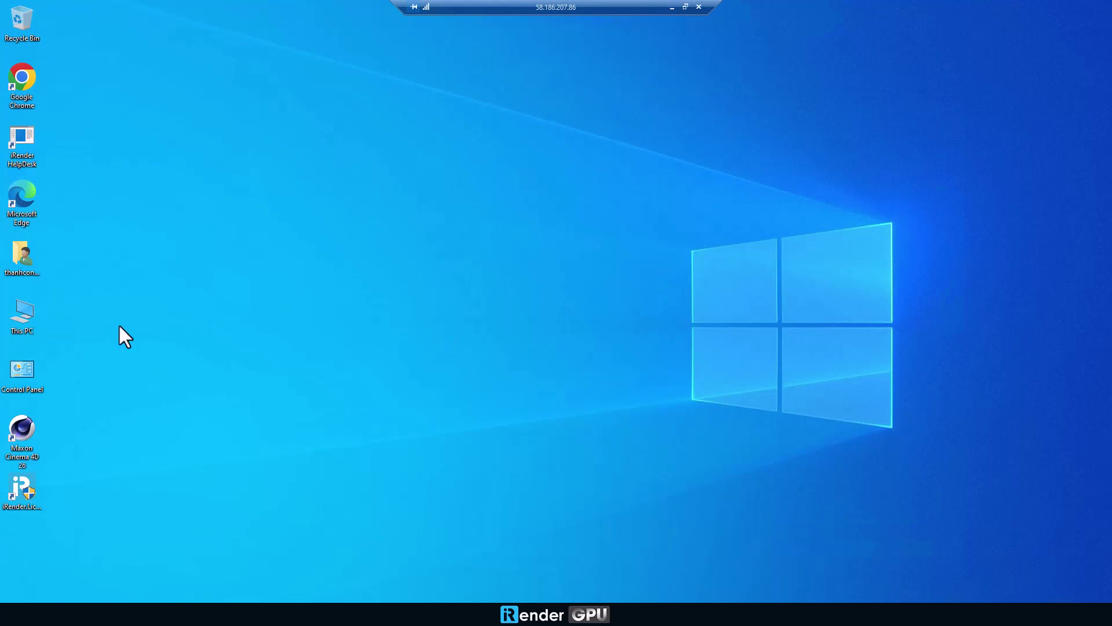
- Copy the Loop_tileglass_C4D project folder from Storage (Z:) to the remote desktop
{"action": "double_click", "coordinate": [12, 322]}
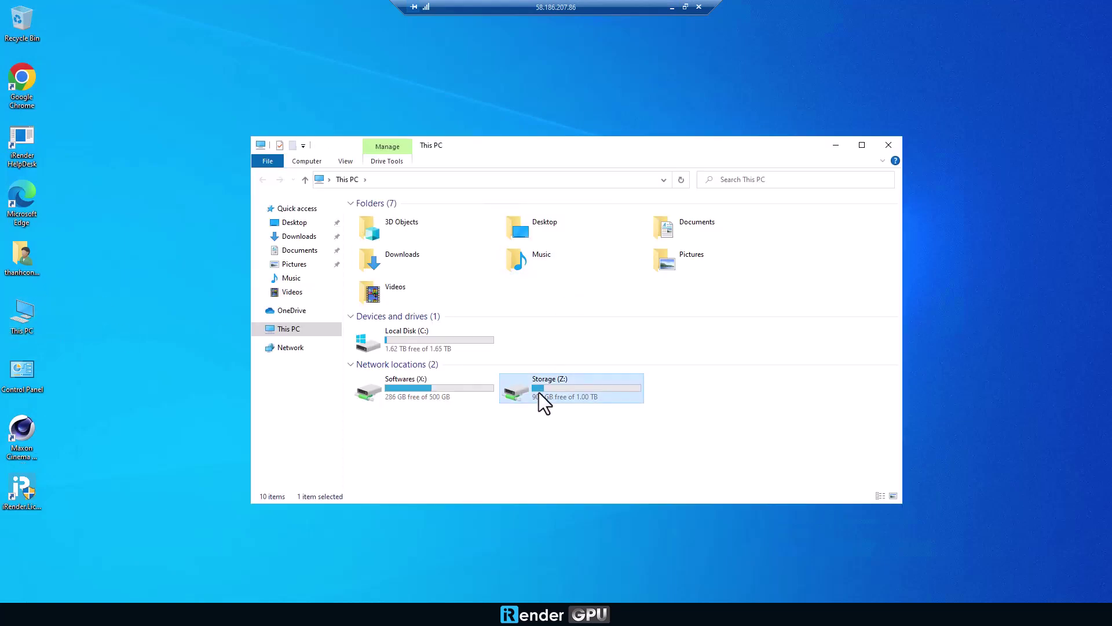
{"action": "double_click", "coordinate": [539, 391]}
{"action": "left_click_drag", "start_coordinate": [394, 229], "coordinate": [17, 533]}
{"action": "left_click", "coordinate": [581, 311]}
{"action": "left_click", "coordinate": [888, 144]}
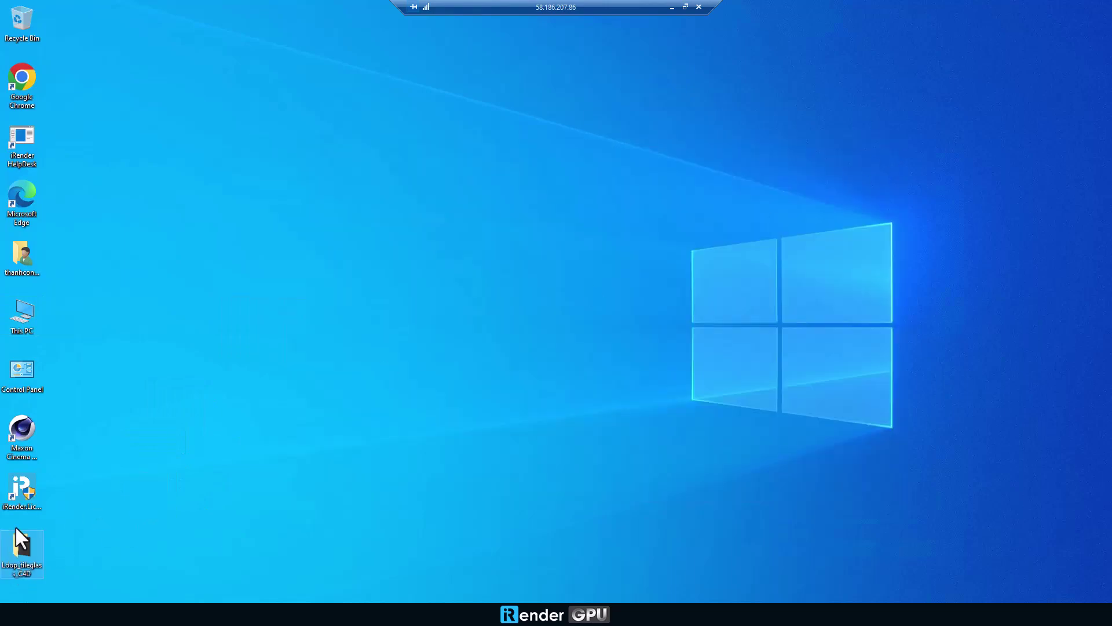
- Launch iRender License Management and connect the Octane license with the account's username and password
{"action": "double_click", "coordinate": [21, 492]}
{"action": "left_click", "coordinate": [487, 394]}
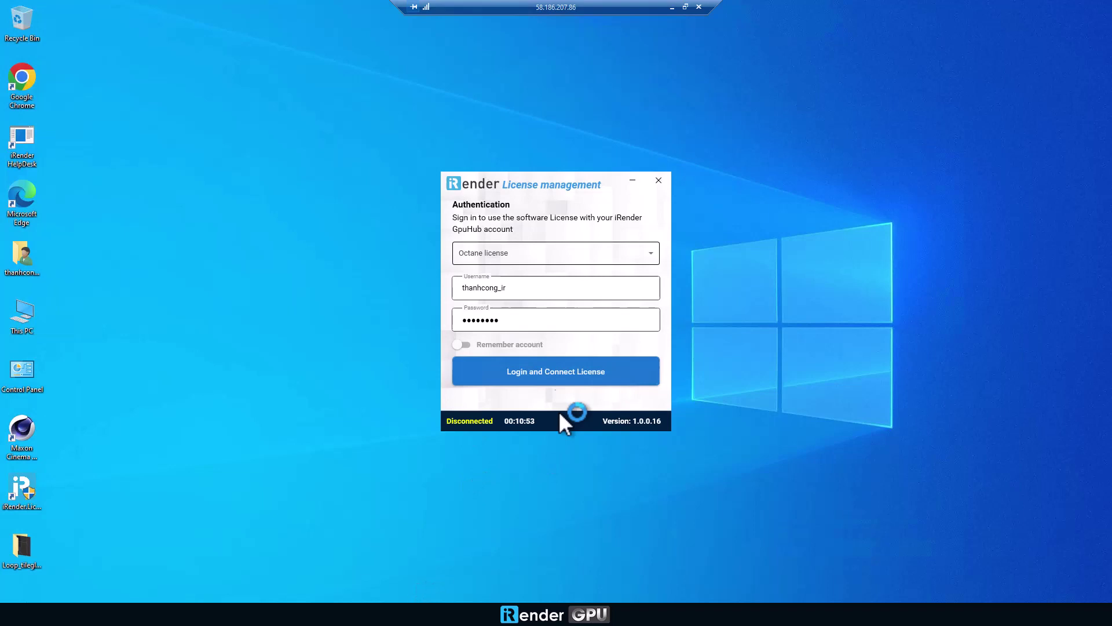
{"action": "left_click", "coordinate": [551, 371]}
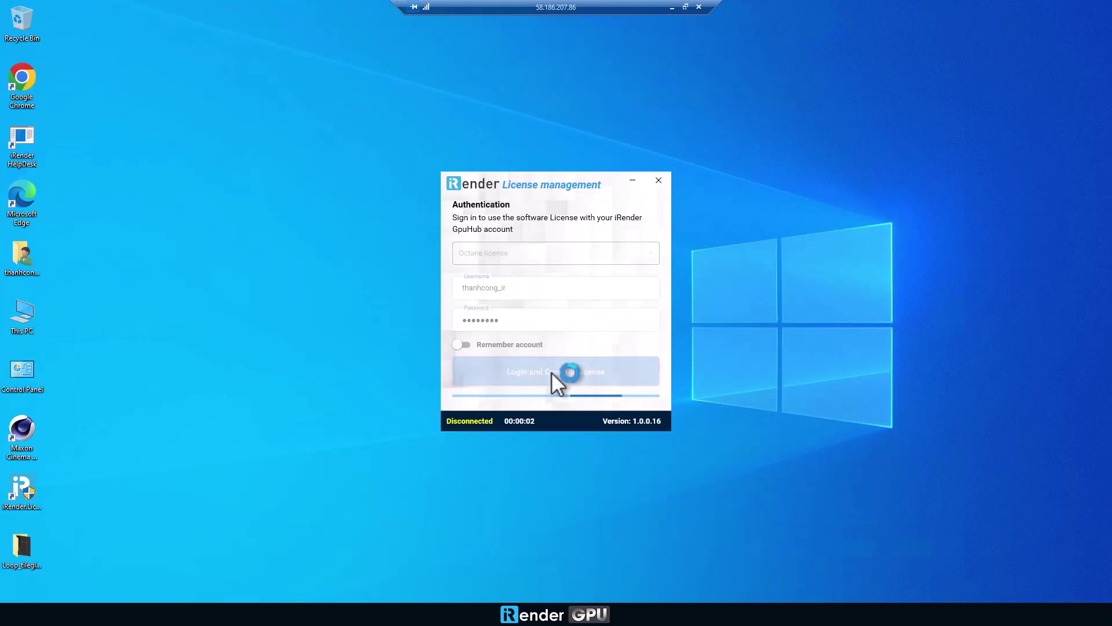
- Minimize License Management and open Loop_tileglass_C4D_octane from the desktop's Loop_tileglass_C4D folder in Cinema 4D
{"action": "left_click", "coordinate": [632, 180]}
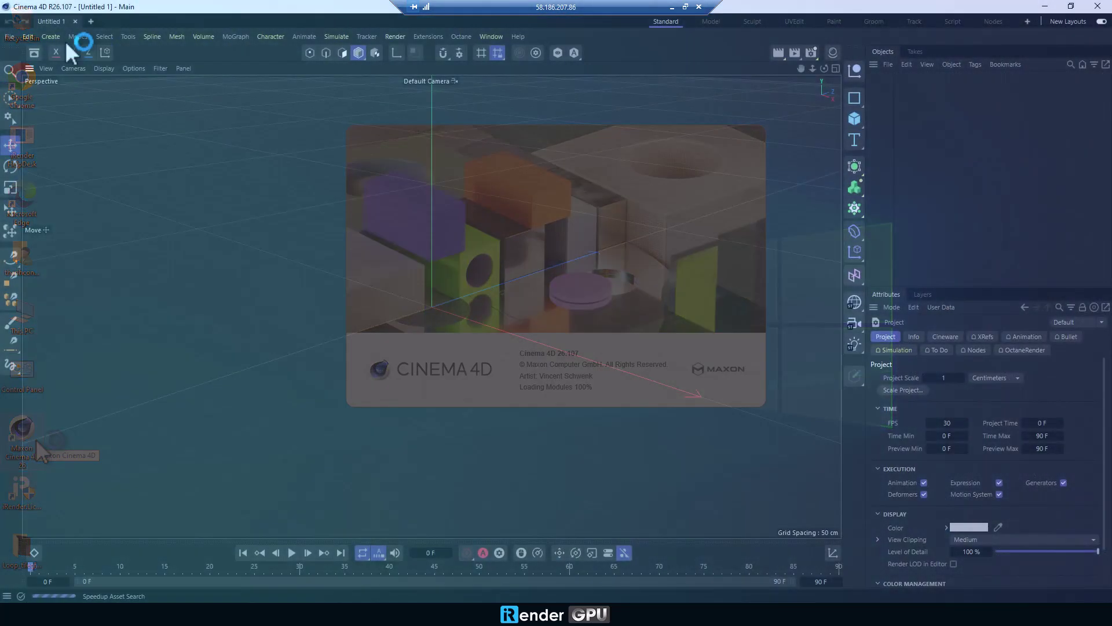
{"action": "left_click", "coordinate": [8, 36]}
{"action": "left_click", "coordinate": [44, 82]}
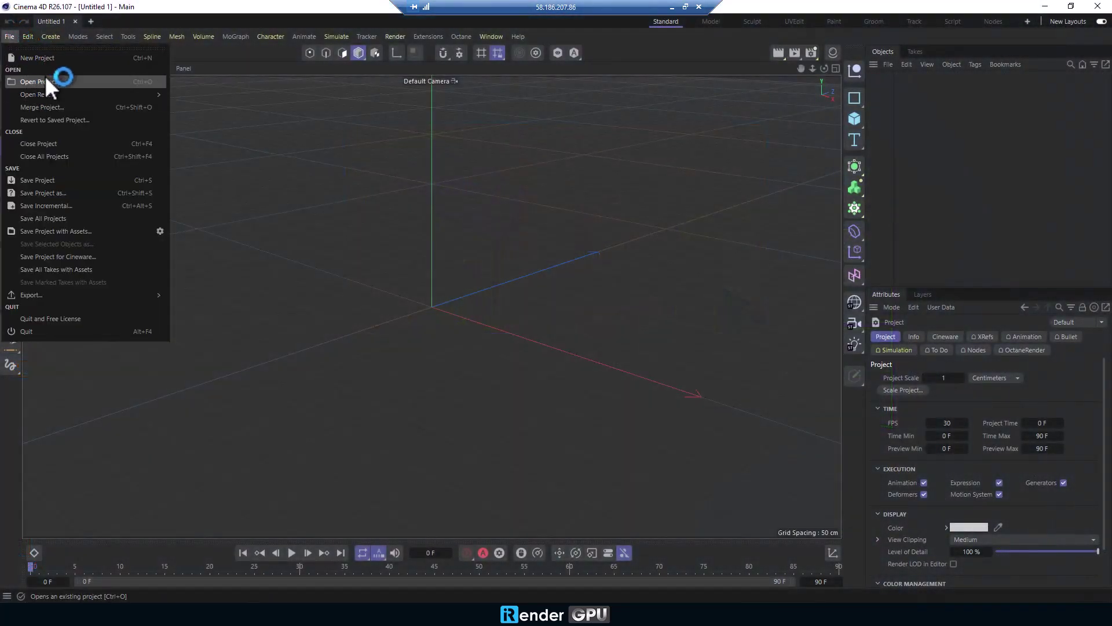
{"action": "left_click", "coordinate": [47, 103]}
{"action": "double_click", "coordinate": [142, 98]}
{"action": "left_click", "coordinate": [151, 100]}
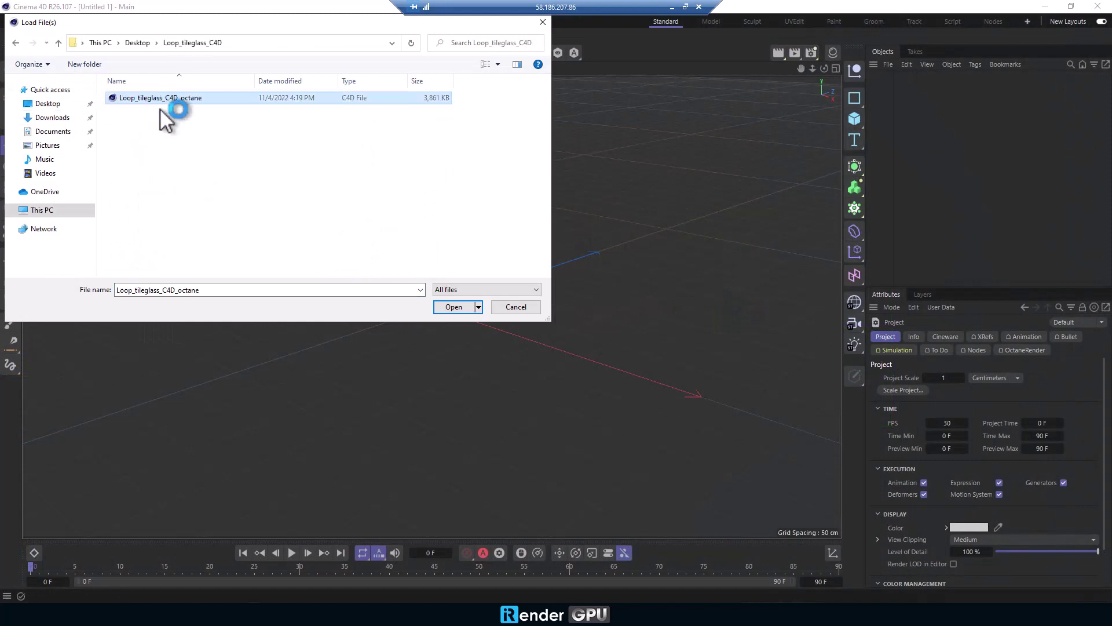
{"action": "left_click", "coordinate": [449, 311]}
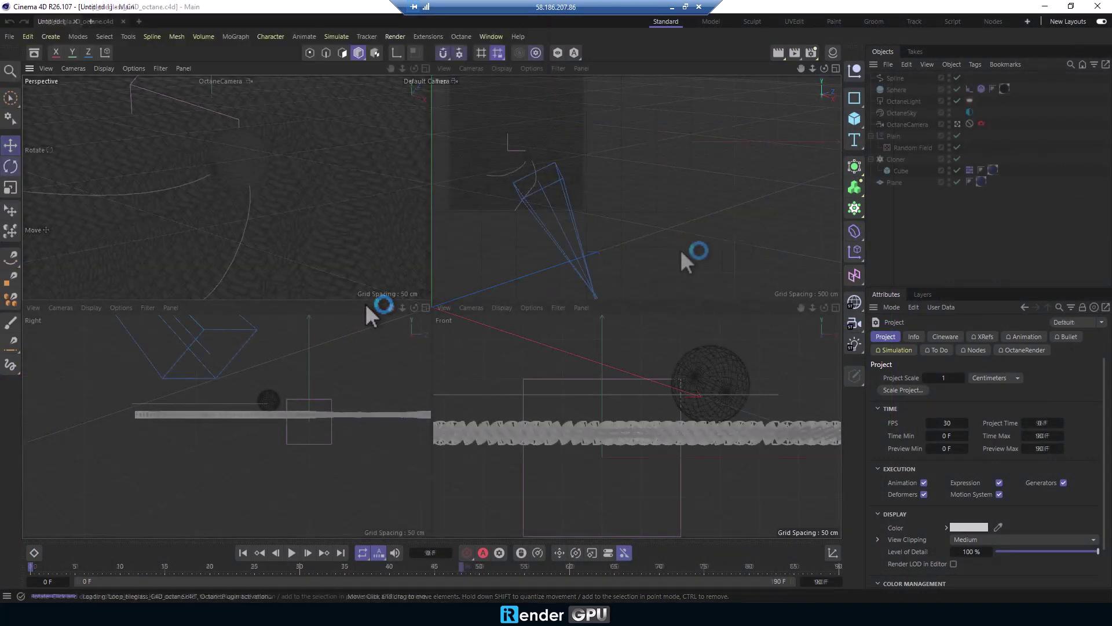
- Check the resolution and frame range in the project's render output settings, and close them
{"action": "left_click", "coordinate": [395, 37]}
{"action": "left_click", "coordinate": [440, 217]}
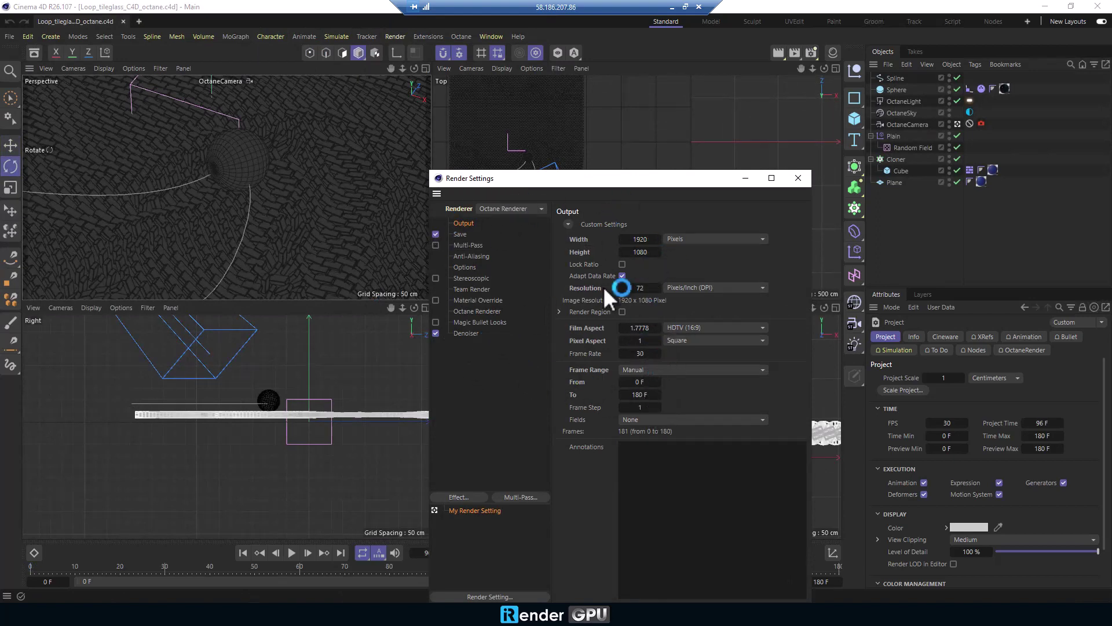
{"action": "left_click", "coordinate": [798, 177]}
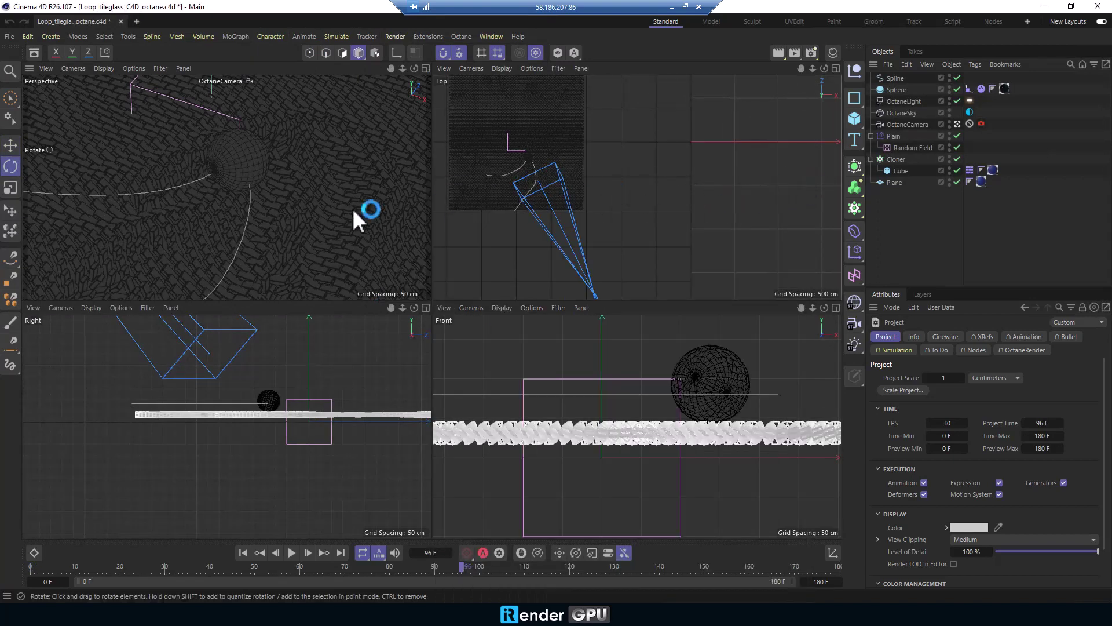
- Render the current frame in the Octane Live Viewer and reduce the viewer to a smaller floating window
{"action": "left_click", "coordinate": [461, 36]}
{"action": "left_click", "coordinate": [478, 73]}
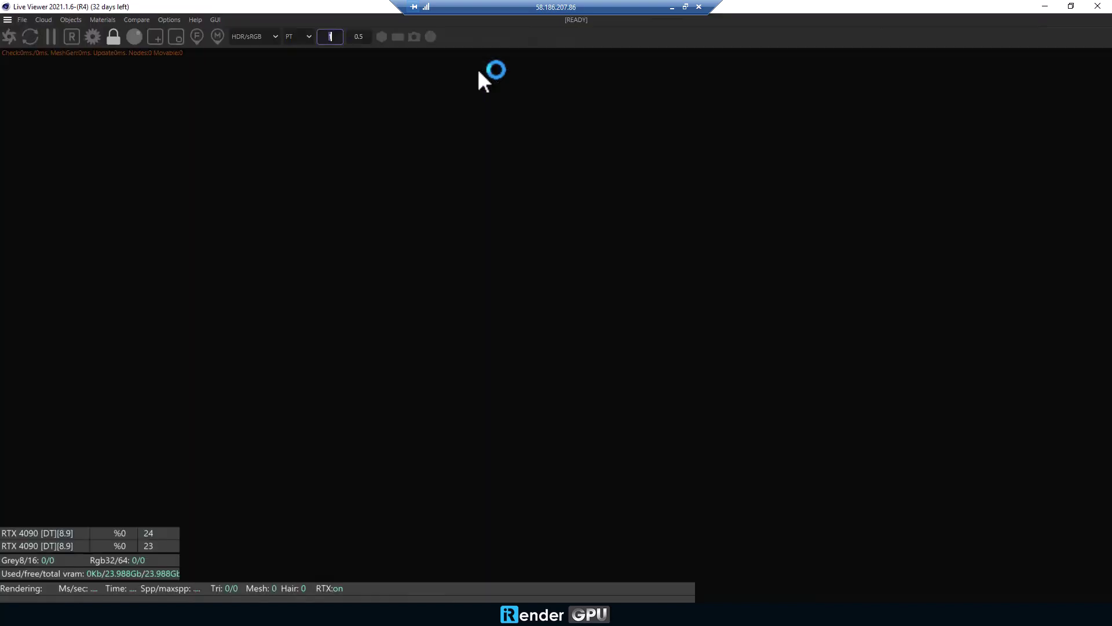
{"action": "left_click", "coordinate": [10, 36]}
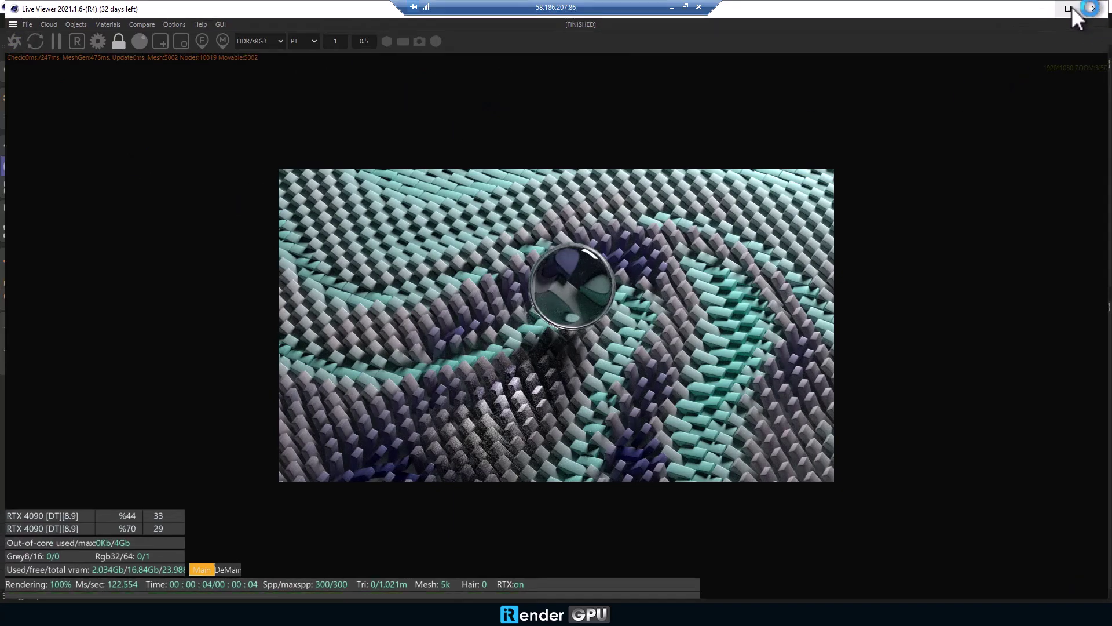
{"action": "double_click", "coordinate": [14, 8]}
{"action": "left_click_drag", "start_coordinate": [766, 116], "coordinate": [142, 81]}
{"action": "left_click_drag", "start_coordinate": [321, 80], "coordinate": [557, 95]}
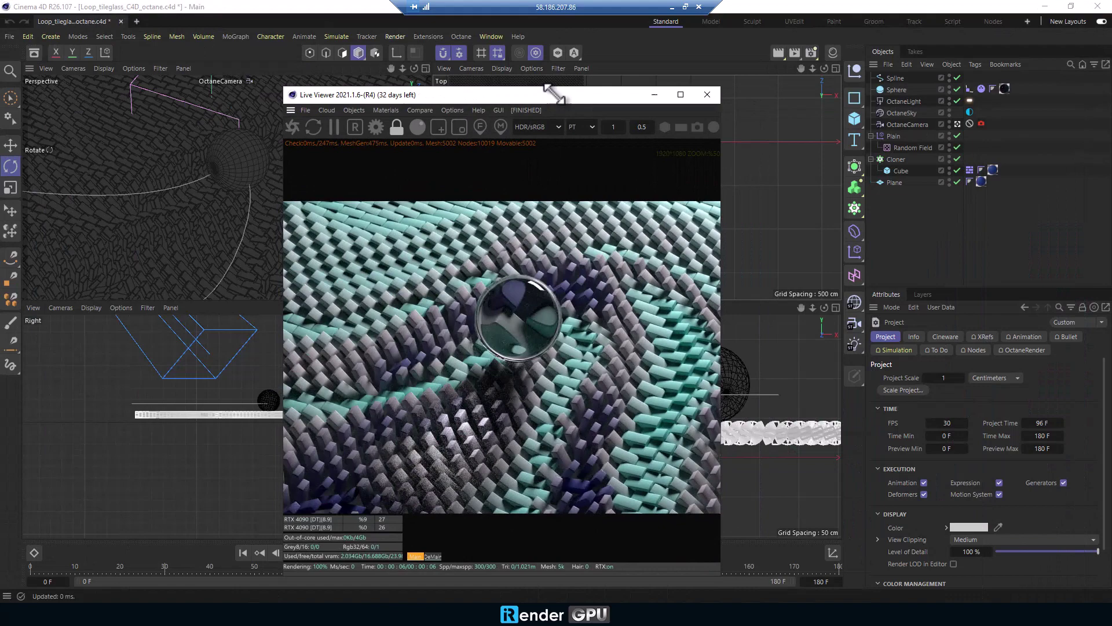
- Return the timeline to frame 0 for the Live Viewer preview and select the Plane object
{"action": "left_click", "coordinate": [242, 553]}
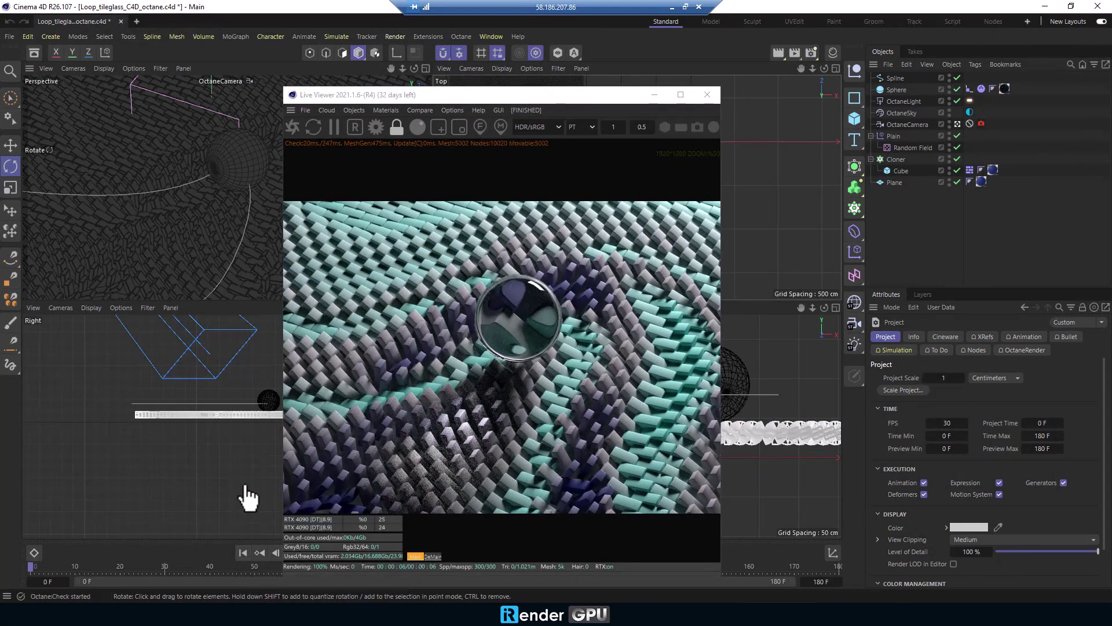
{"action": "left_click_drag", "start_coordinate": [547, 103], "coordinate": [298, 87]}
{"action": "left_click", "coordinate": [894, 182]}
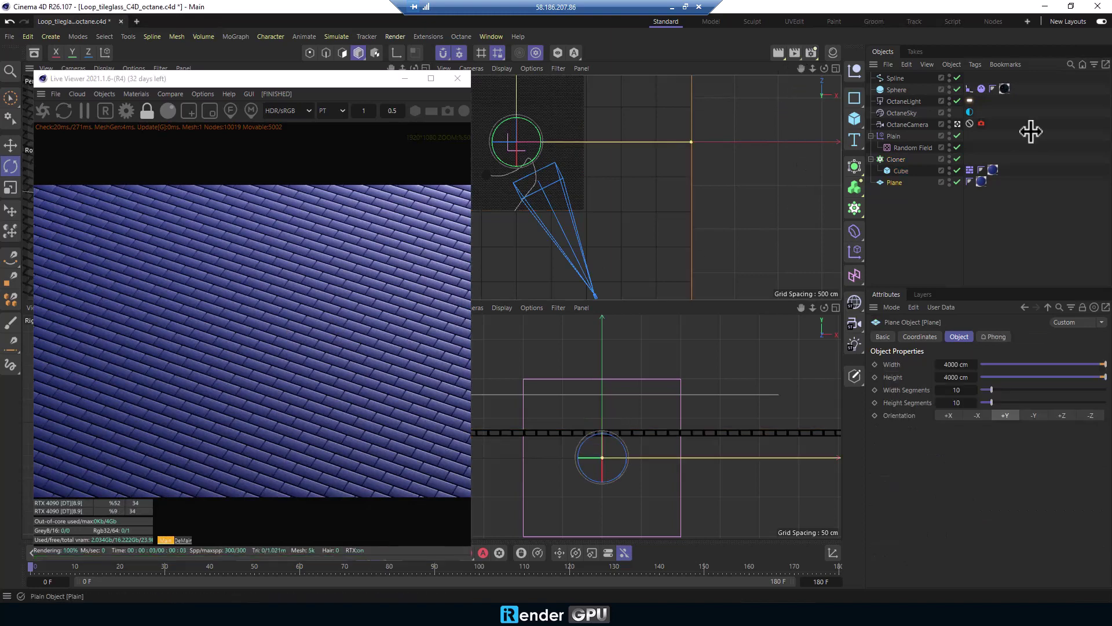
- Start choosing the render save file in the render settings and create an Output folder on the desktop
{"action": "left_click", "coordinate": [417, 35]}
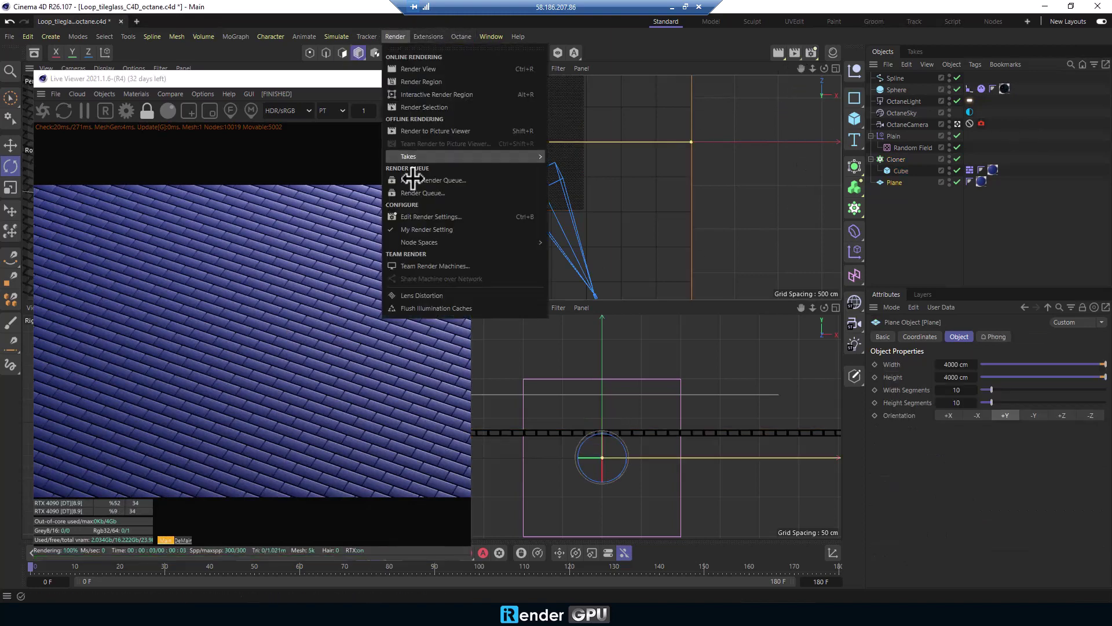
{"action": "left_click", "coordinate": [411, 179]}
{"action": "left_click_drag", "start_coordinate": [633, 174], "coordinate": [612, 129]}
{"action": "left_click", "coordinate": [773, 202]}
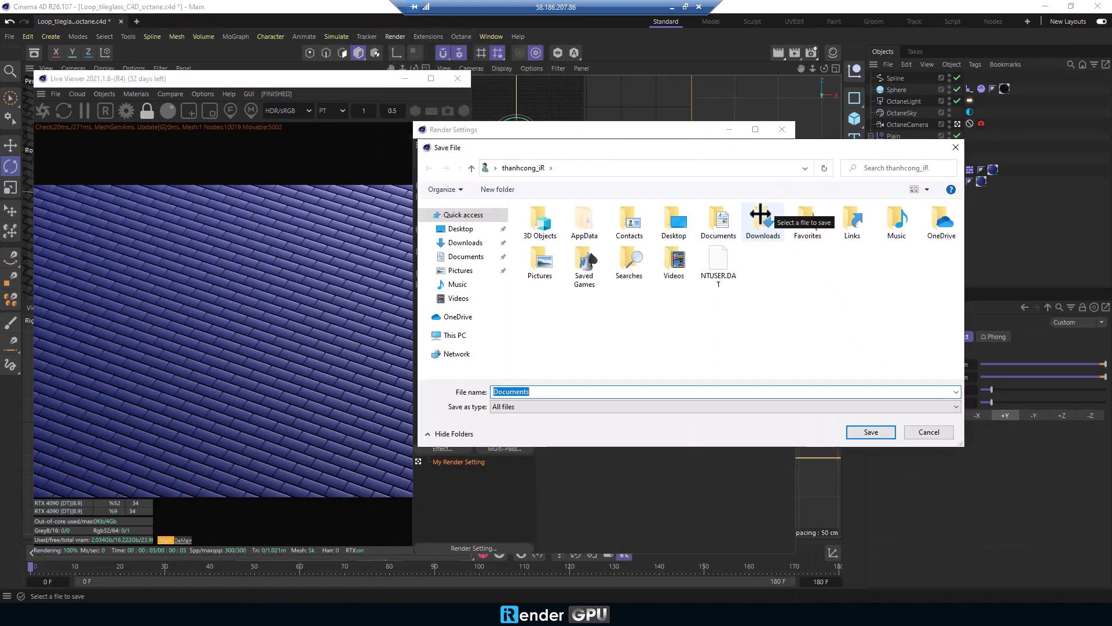
{"action": "left_click", "coordinate": [458, 228]}
{"action": "left_click", "coordinate": [497, 188]}
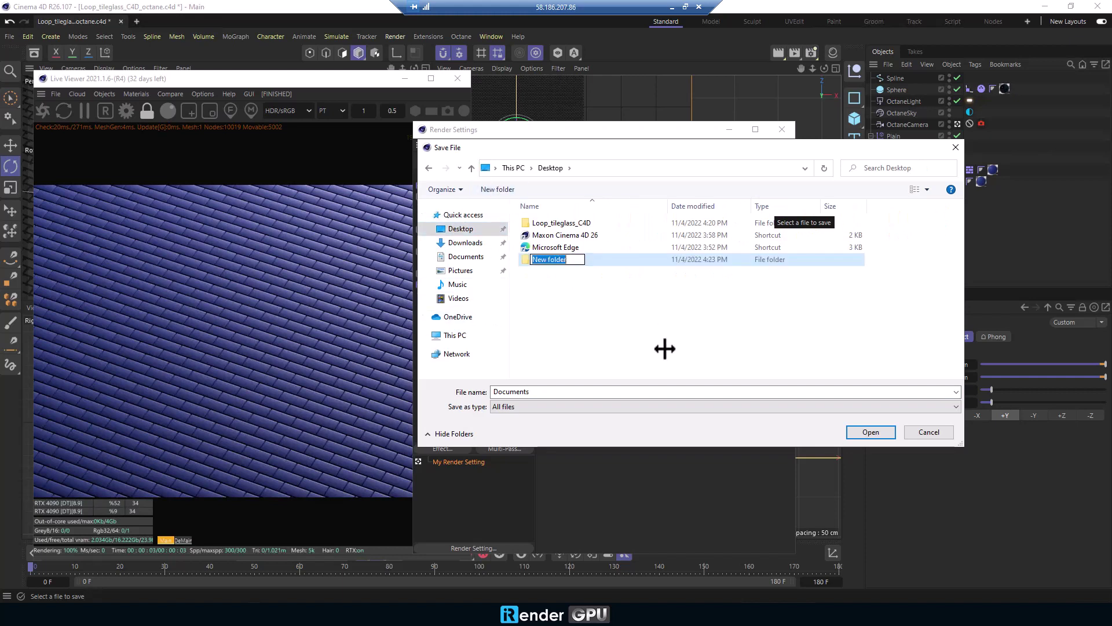
{"action": "type", "text": "Output"}
{"action": "key", "text": "Return"}
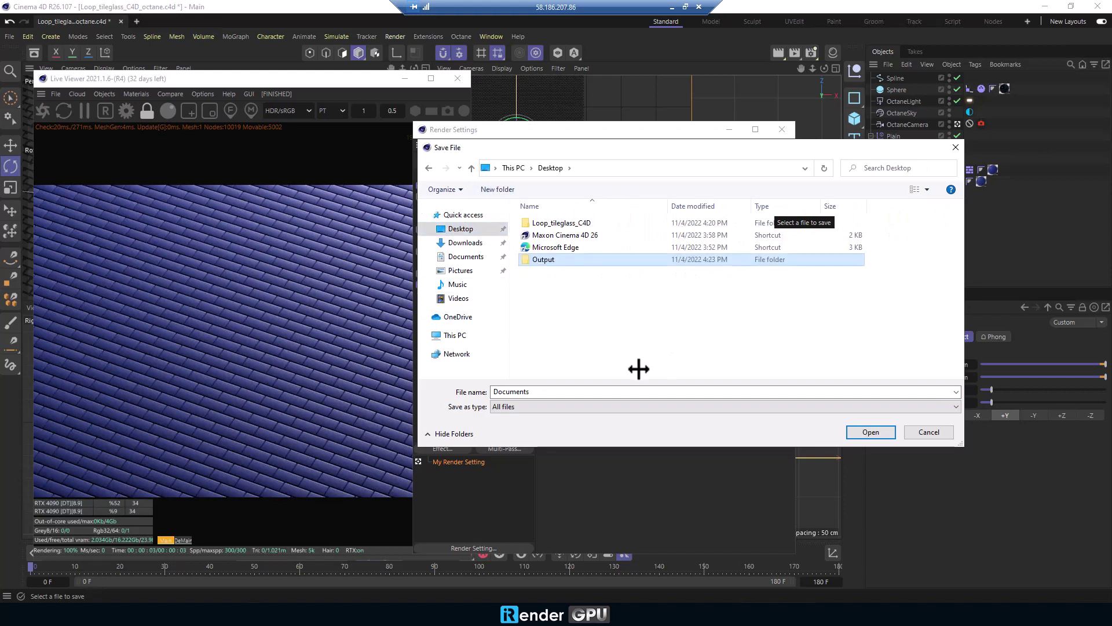
- Set the render save file to Frame inside the Output folder and close the render settings
{"action": "double_click", "coordinate": [564, 259]}
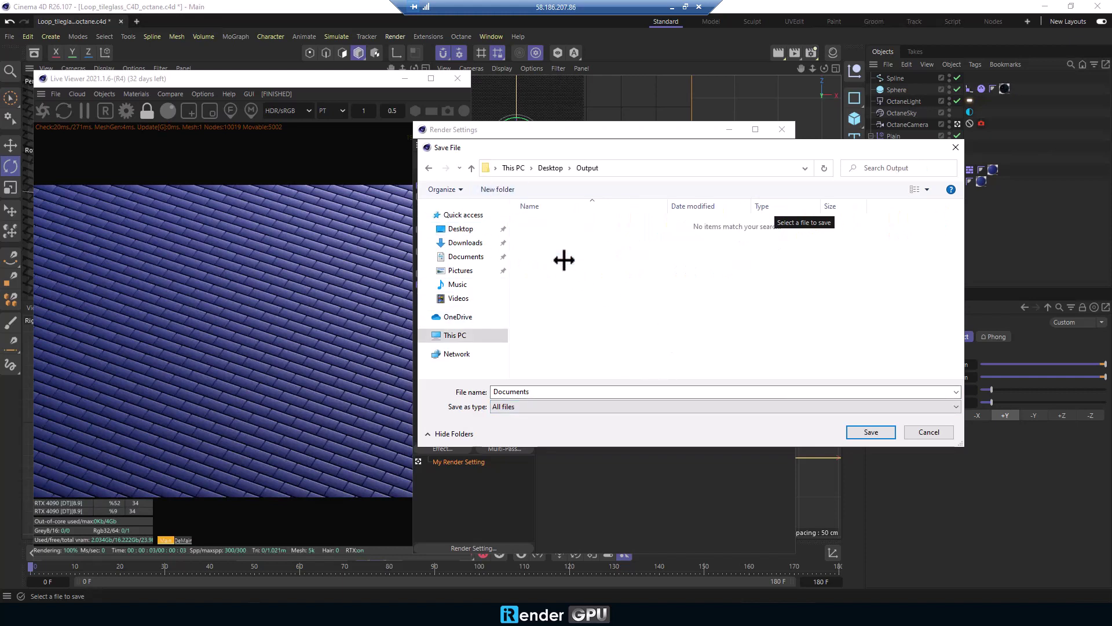
{"action": "double_click", "coordinate": [554, 390]}
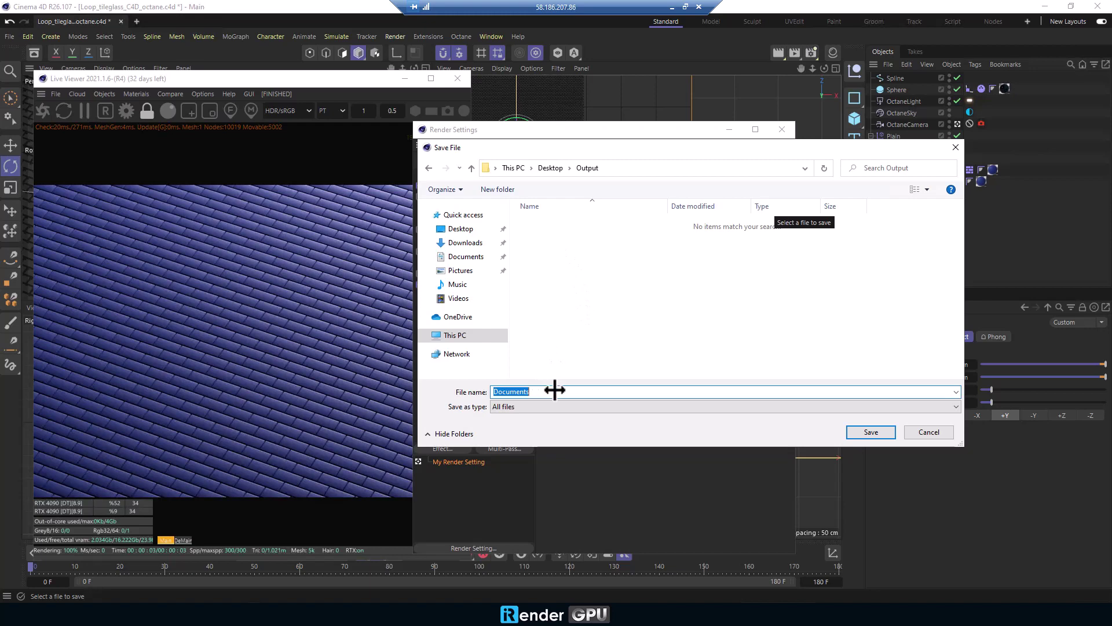
{"action": "type", "text": "Frame"}
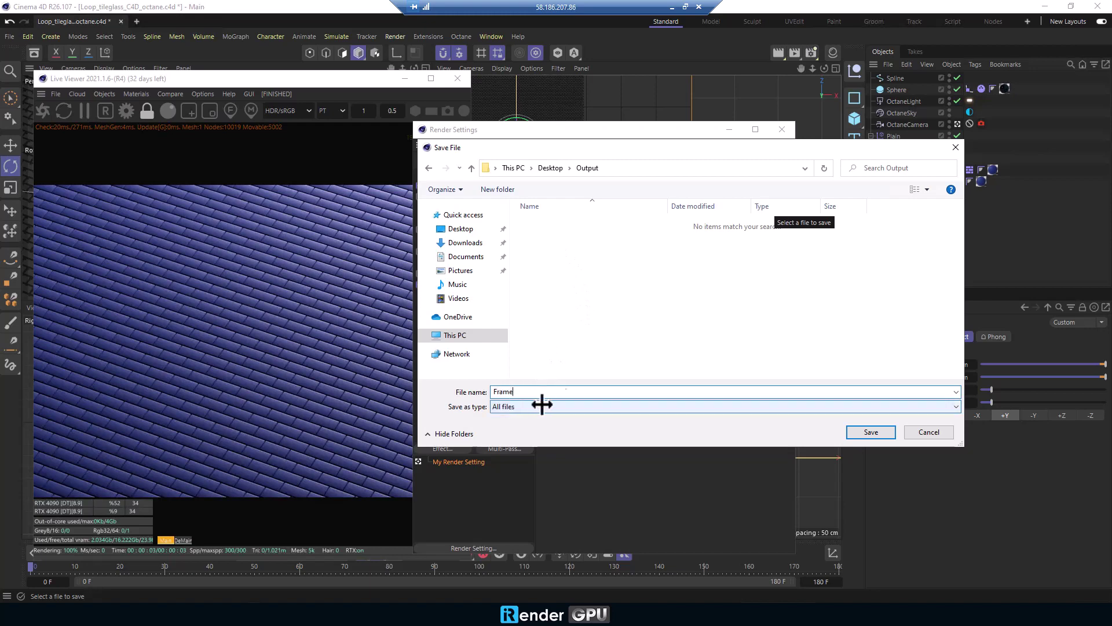
{"action": "left_click", "coordinate": [863, 433]}
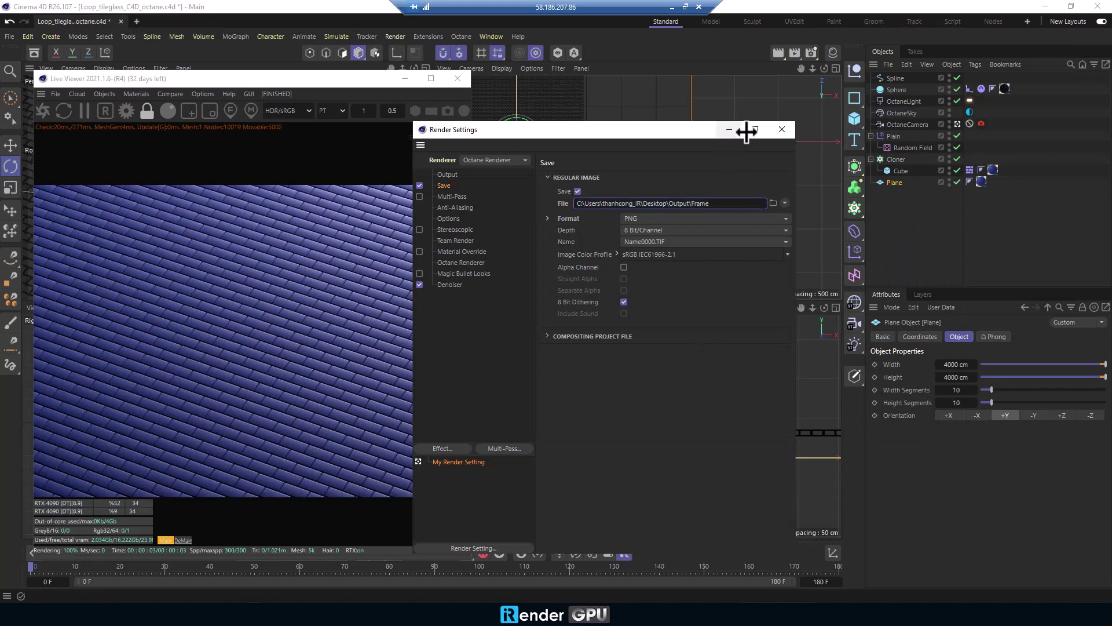
{"action": "left_click", "coordinate": [782, 130]}
- Render the full animation to the Picture Viewer and play back the rendered frames
{"action": "left_click", "coordinate": [792, 53]}
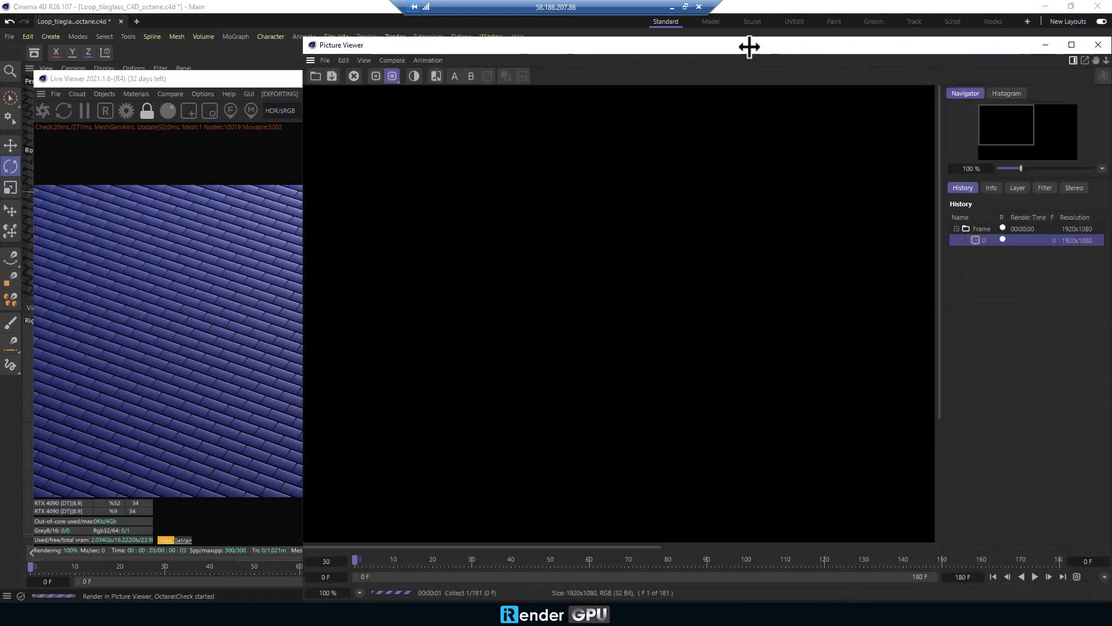
{"action": "left_click_drag", "start_coordinate": [750, 47], "coordinate": [636, 28]}
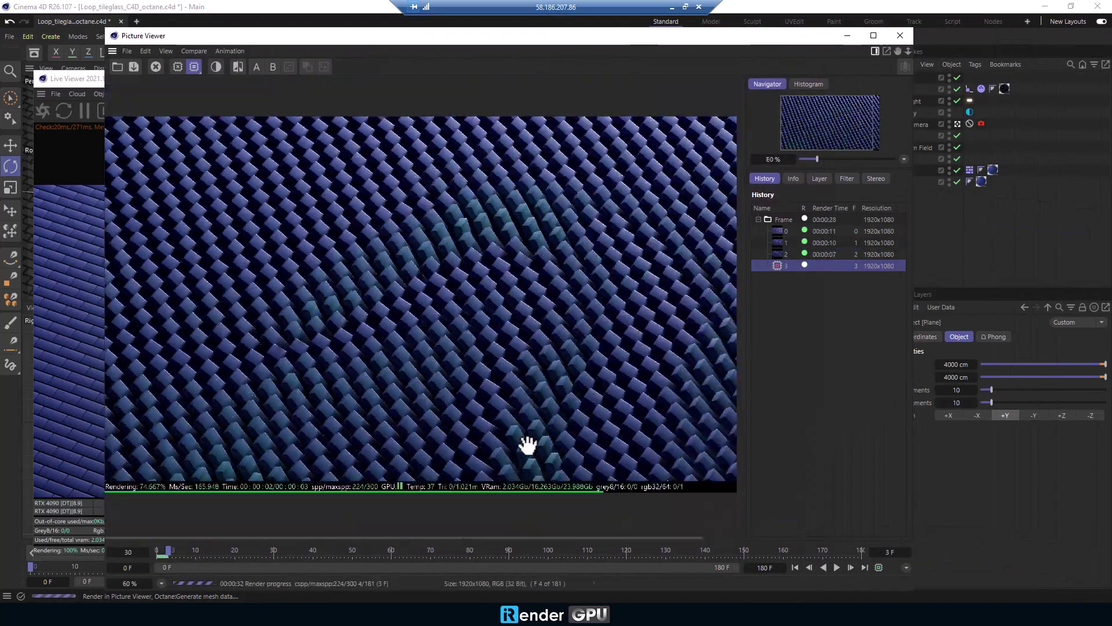
{"action": "scroll", "coordinate": [521, 479], "scroll_direction": "down", "scroll_amount": 1}
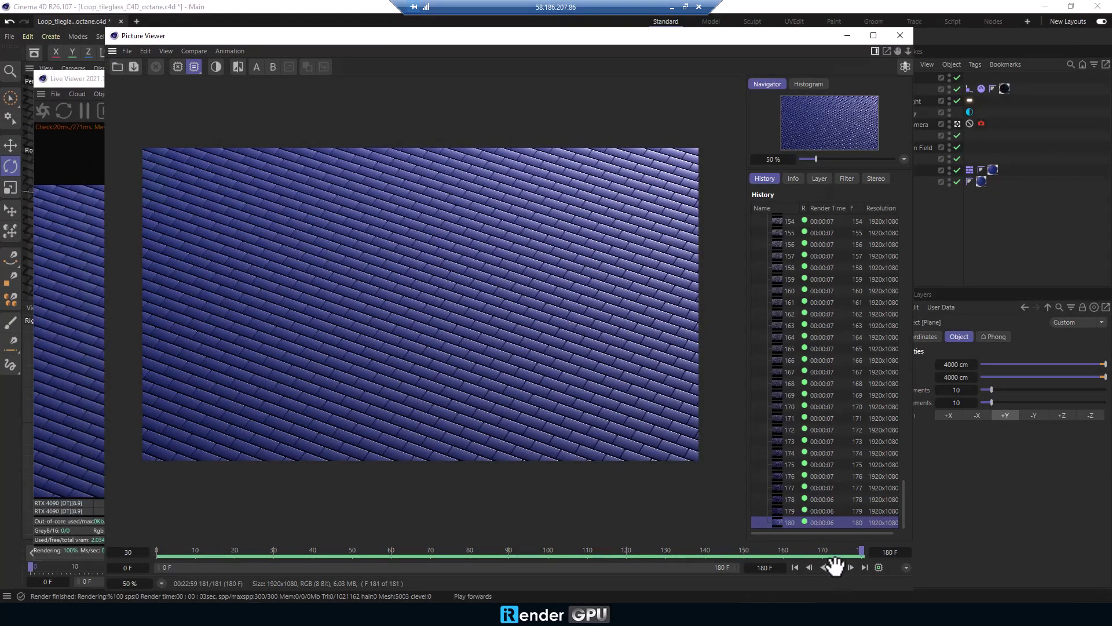
{"action": "left_click", "coordinate": [836, 567]}
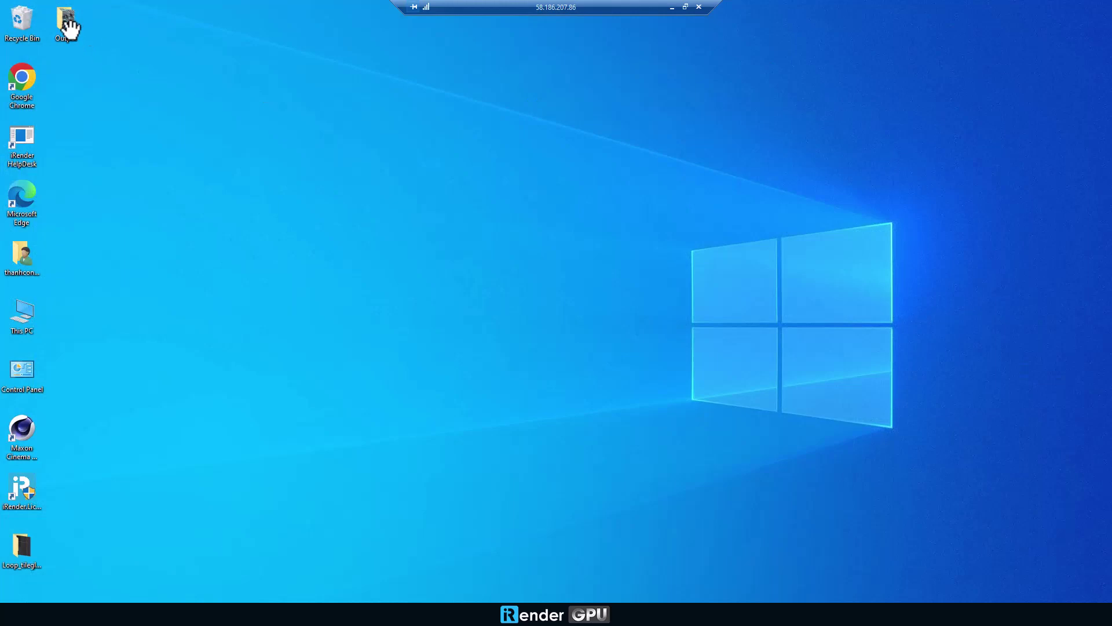
- Look through the rendered frames in the desktop's Output folder and close it
{"action": "double_click", "coordinate": [67, 23]}
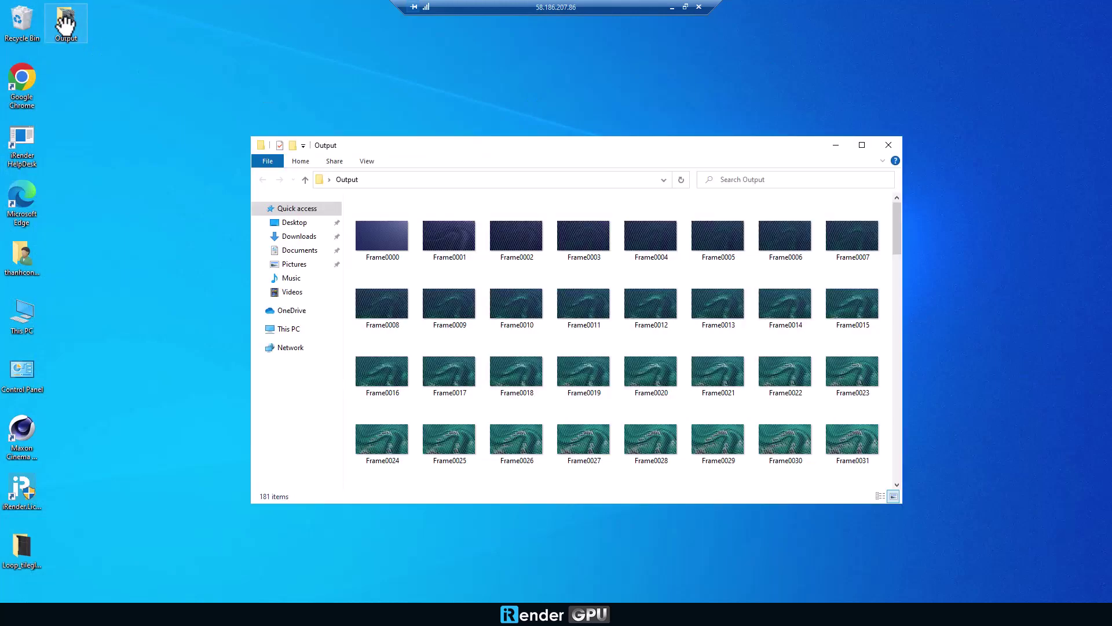
{"action": "left_click", "coordinate": [404, 232]}
{"action": "scroll", "coordinate": [591, 325], "scroll_direction": "down", "scroll_amount": 10}
{"action": "scroll", "coordinate": [594, 335], "scroll_direction": "up", "scroll_amount": 10}
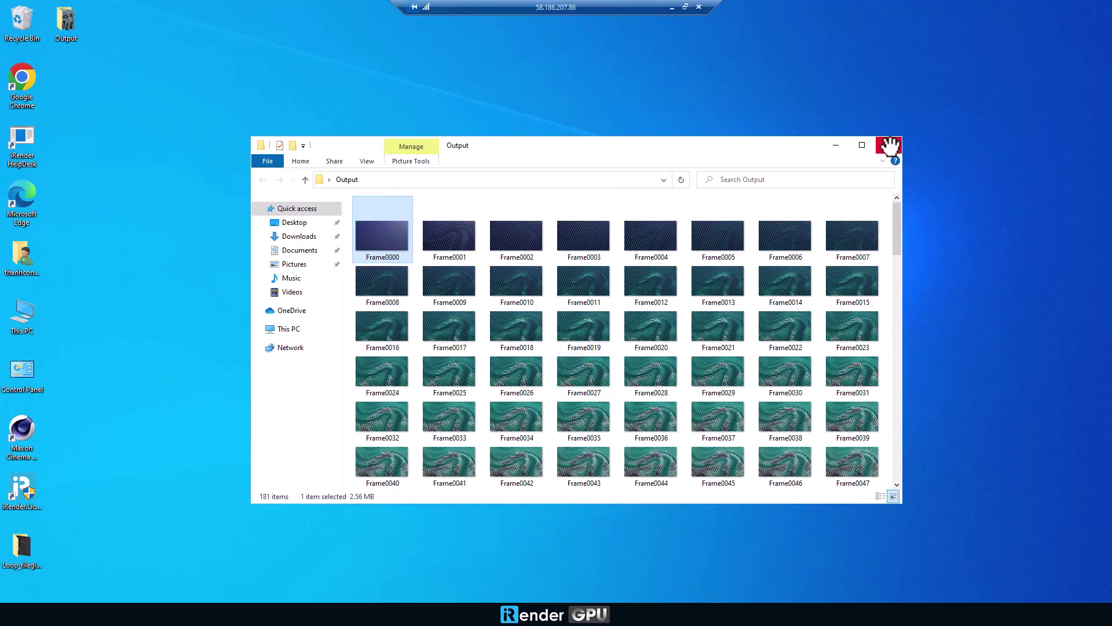
{"action": "left_click", "coordinate": [889, 145]}
- Copy the Output folder from the remote desktop to Storage (Z:) and close the file window
{"action": "right_click", "coordinate": [69, 23]}
{"action": "left_click", "coordinate": [136, 227]}
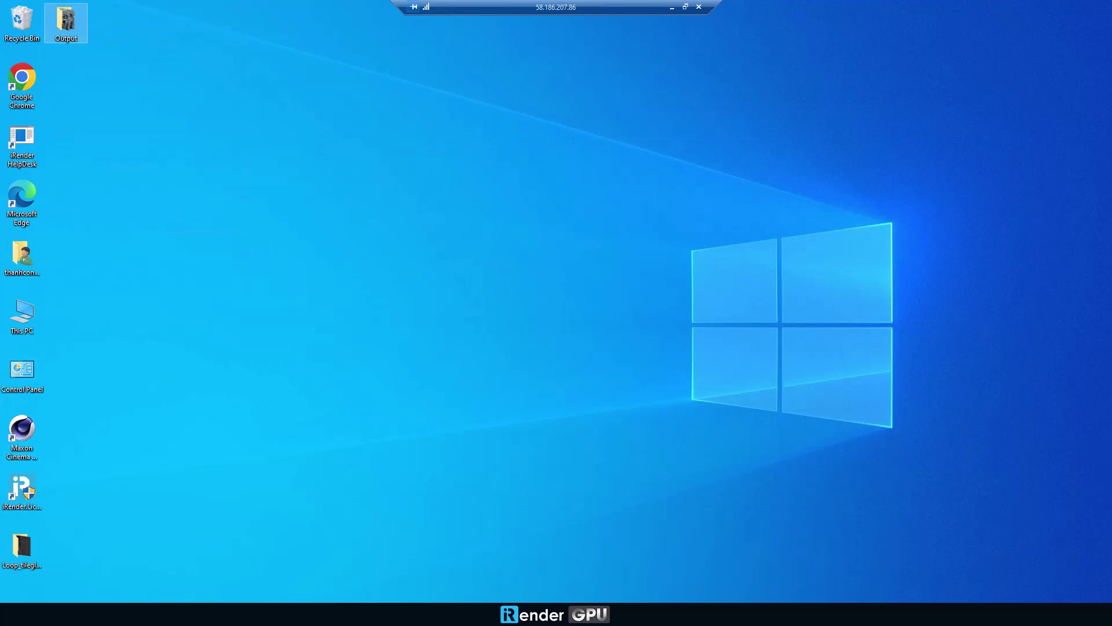
{"action": "key", "text": "super+e"}
{"action": "double_click", "coordinate": [523, 392]}
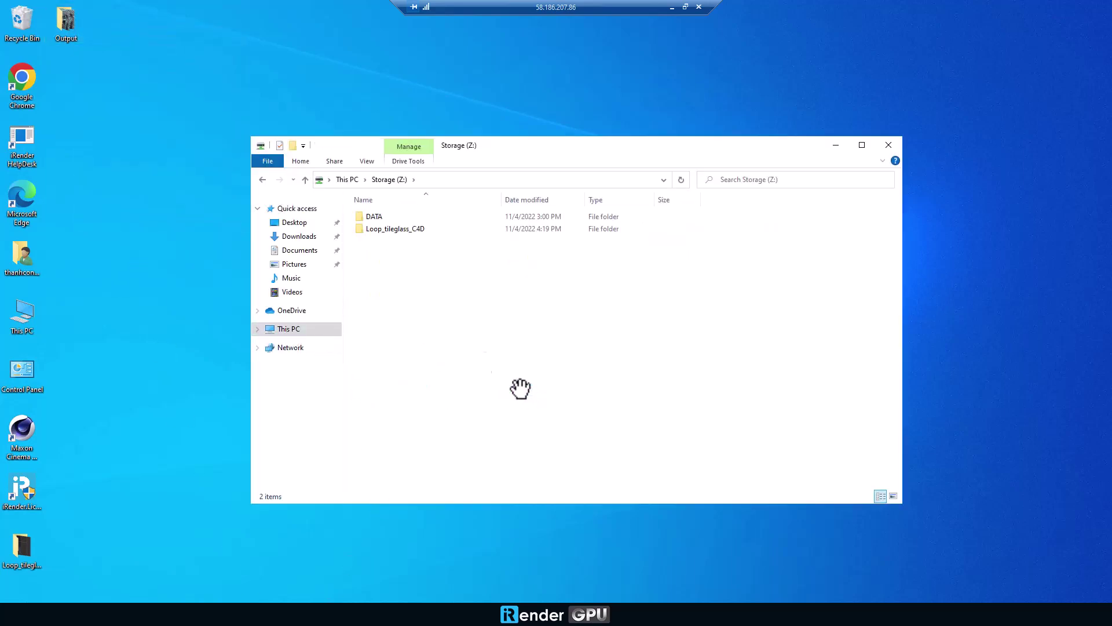
{"action": "right_click", "coordinate": [412, 283]}
{"action": "left_click", "coordinate": [440, 359]}
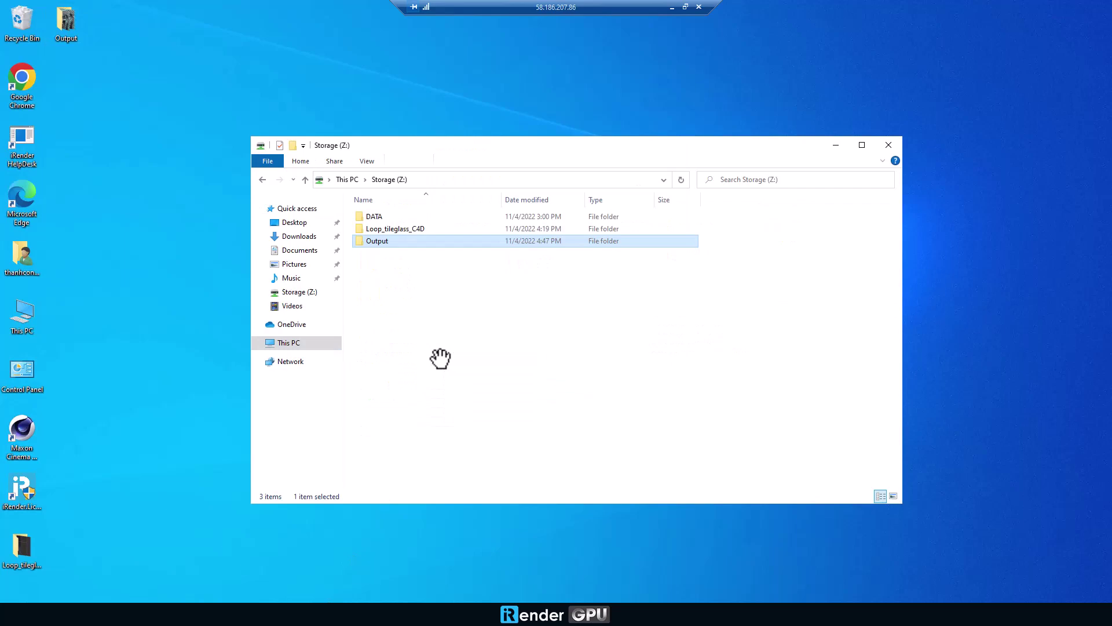
{"action": "left_click", "coordinate": [888, 145]}
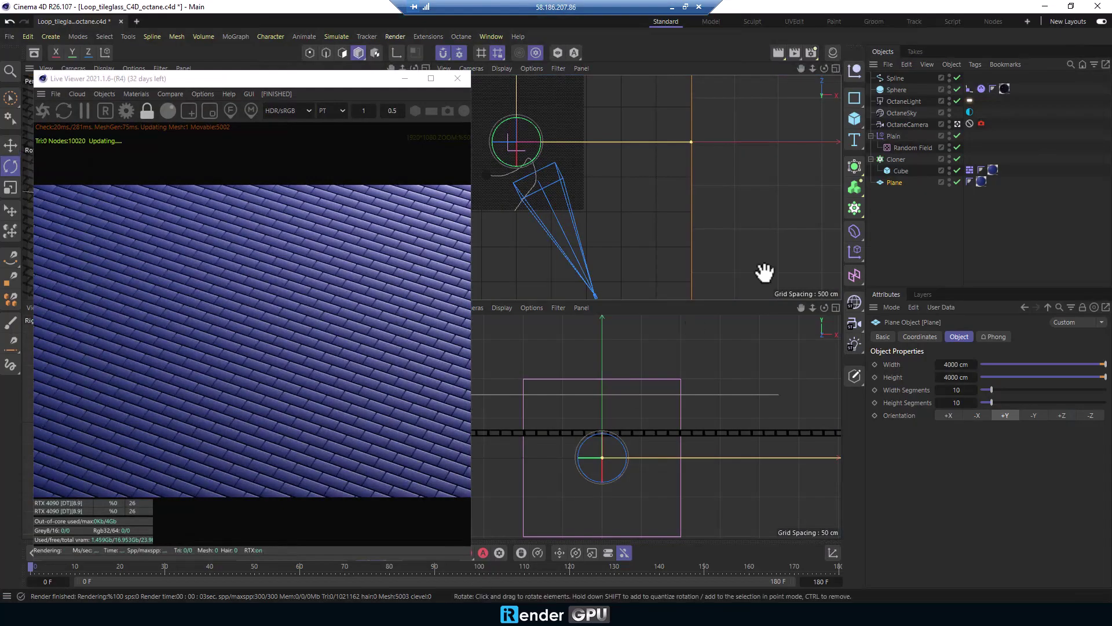
- Quit Cinema 4D without saving the project changes, and disconnect the Octane license and exit License Management
{"action": "left_click", "coordinate": [1097, 6]}
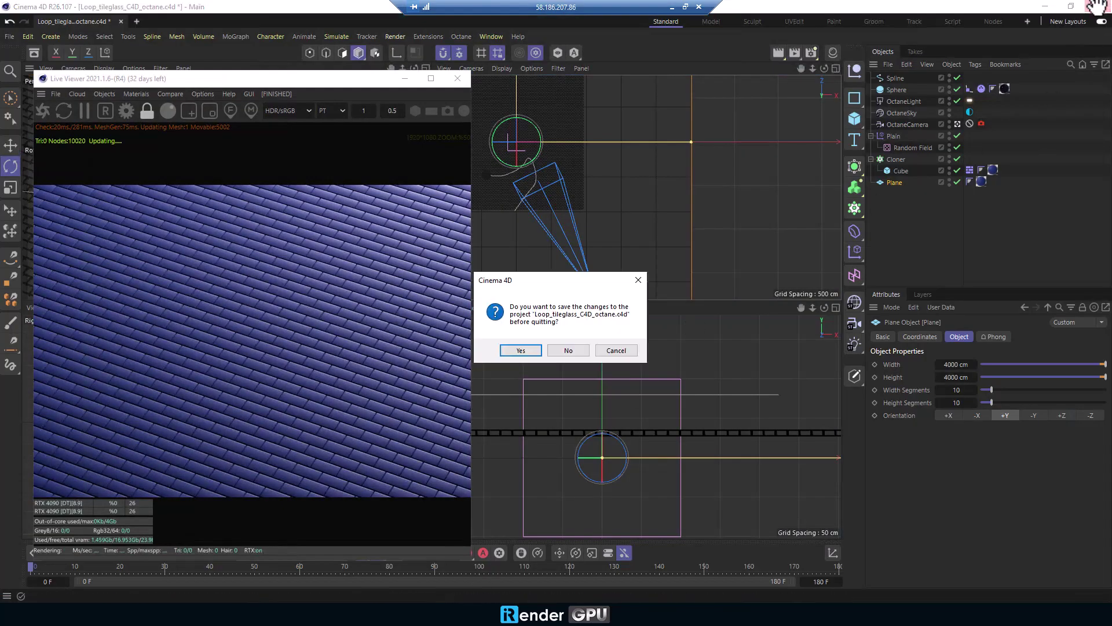
{"action": "left_click", "coordinate": [568, 350]}
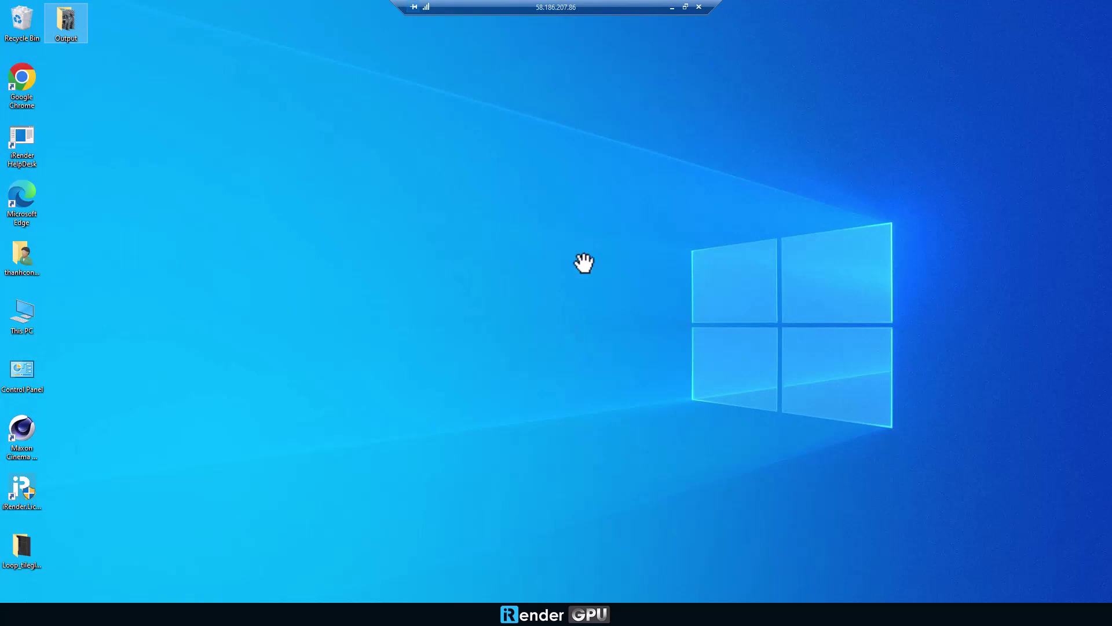
{"action": "left_click", "coordinate": [545, 336]}
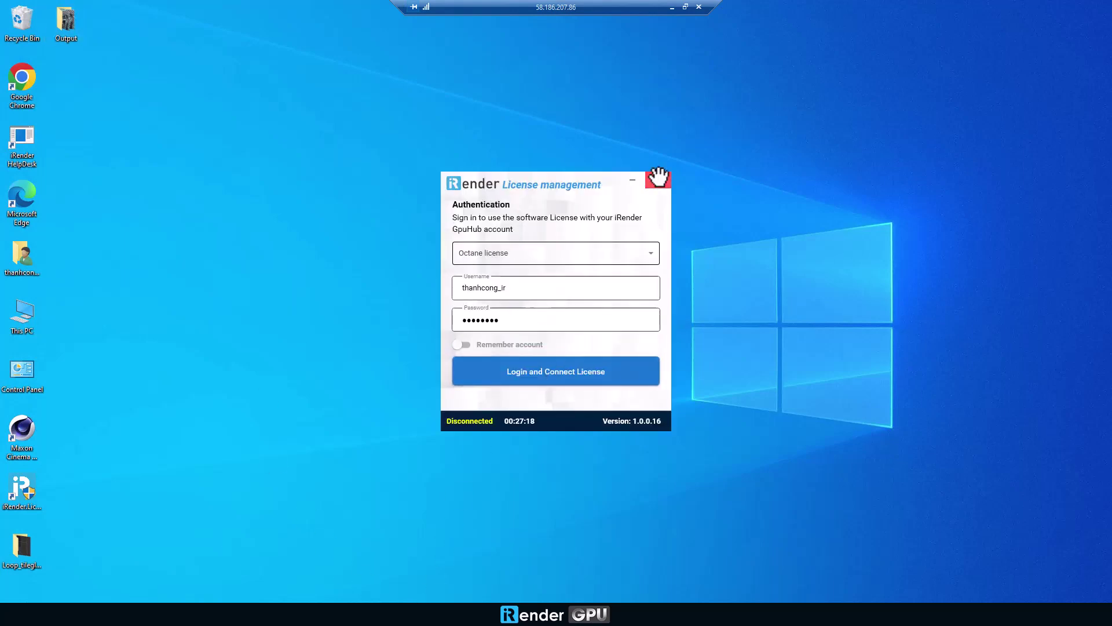
{"action": "left_click", "coordinate": [658, 180]}
{"action": "left_click", "coordinate": [553, 348]}
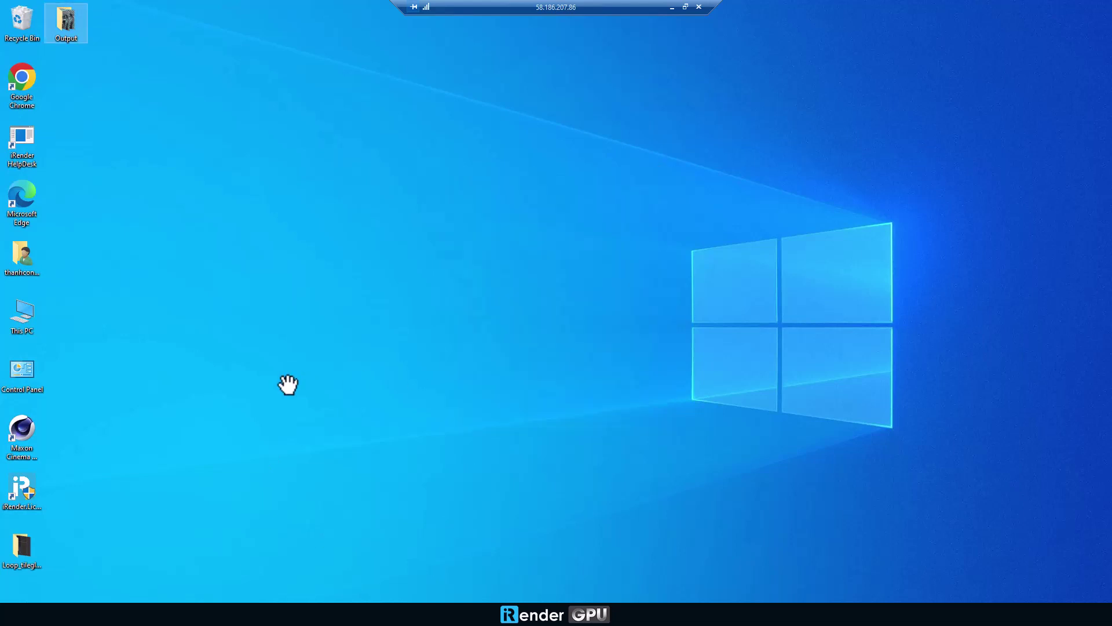
- Disconnect the remote desktop session and download the Output folder from Storage (Z:) to the local desktop with iRender Drive
{"action": "left_click", "coordinate": [698, 7]}
{"action": "left_click", "coordinate": [593, 331]}
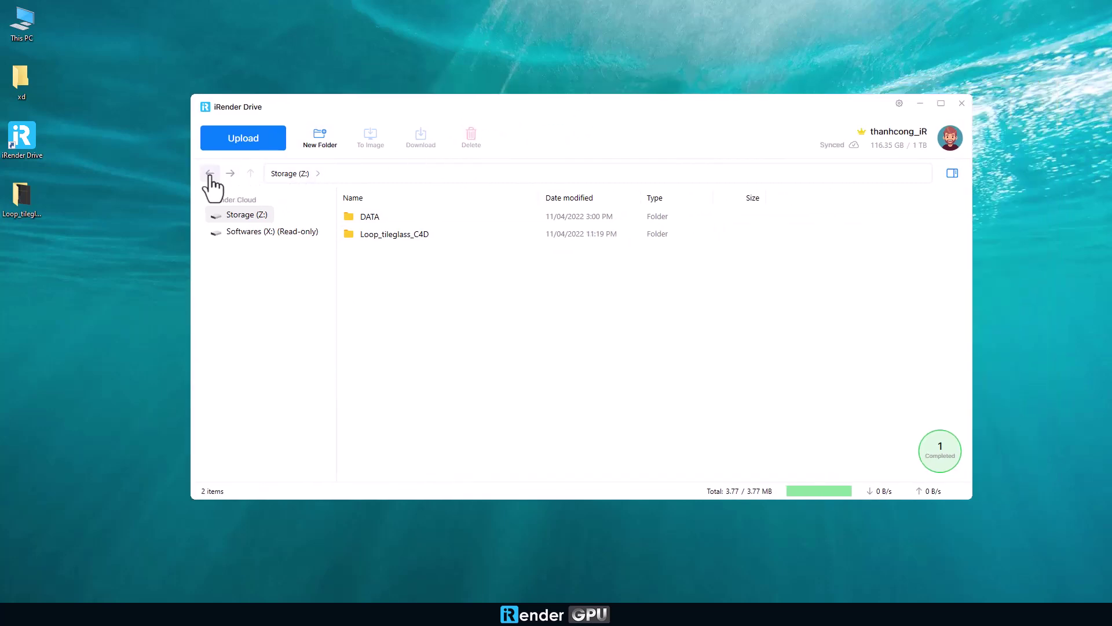
{"action": "right_click", "coordinate": [375, 252]}
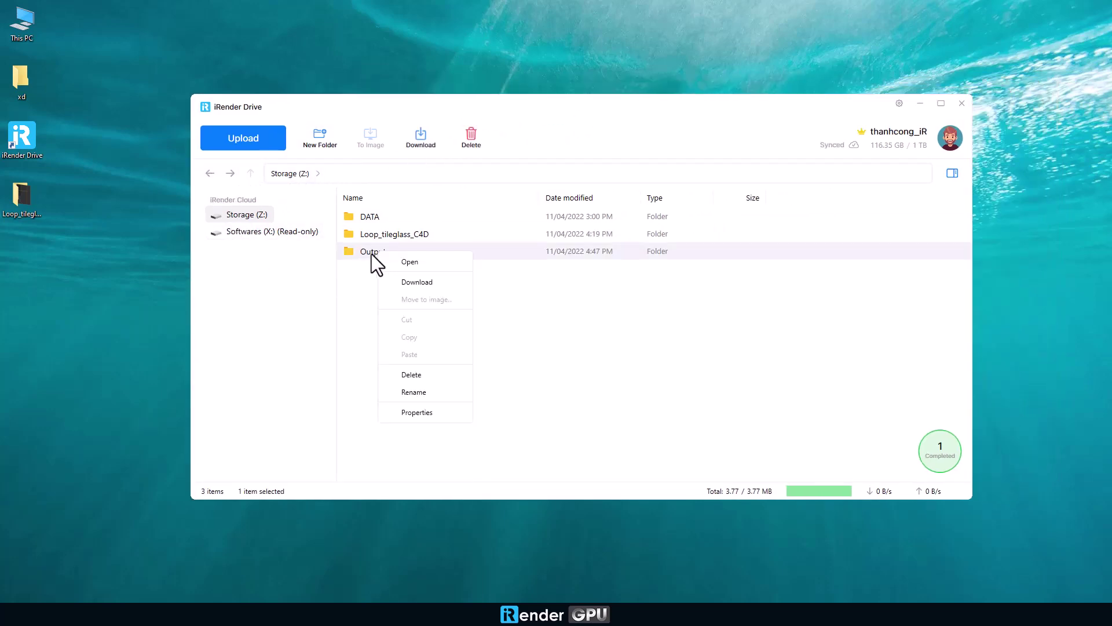
{"action": "left_click", "coordinate": [421, 138]}
{"action": "left_click", "coordinate": [643, 388]}
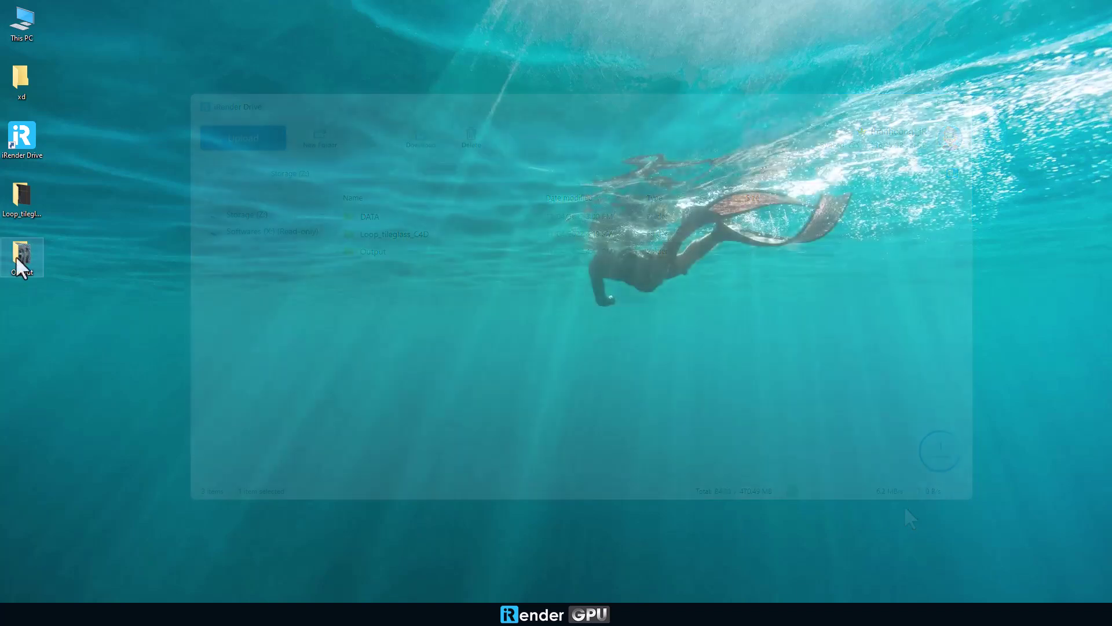
- Open the downloaded Output folder on the local desktop to check the rendered PNG frames
{"action": "double_click", "coordinate": [19, 258]}
{"action": "left_click", "coordinate": [467, 283]}
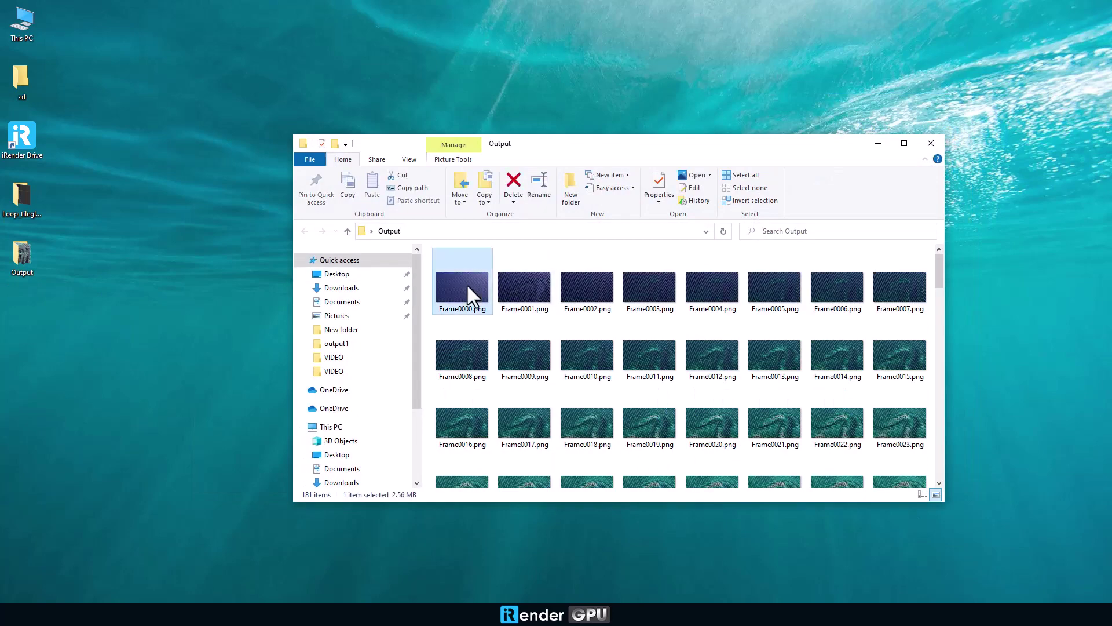
{"action": "left_click", "coordinate": [873, 144]}
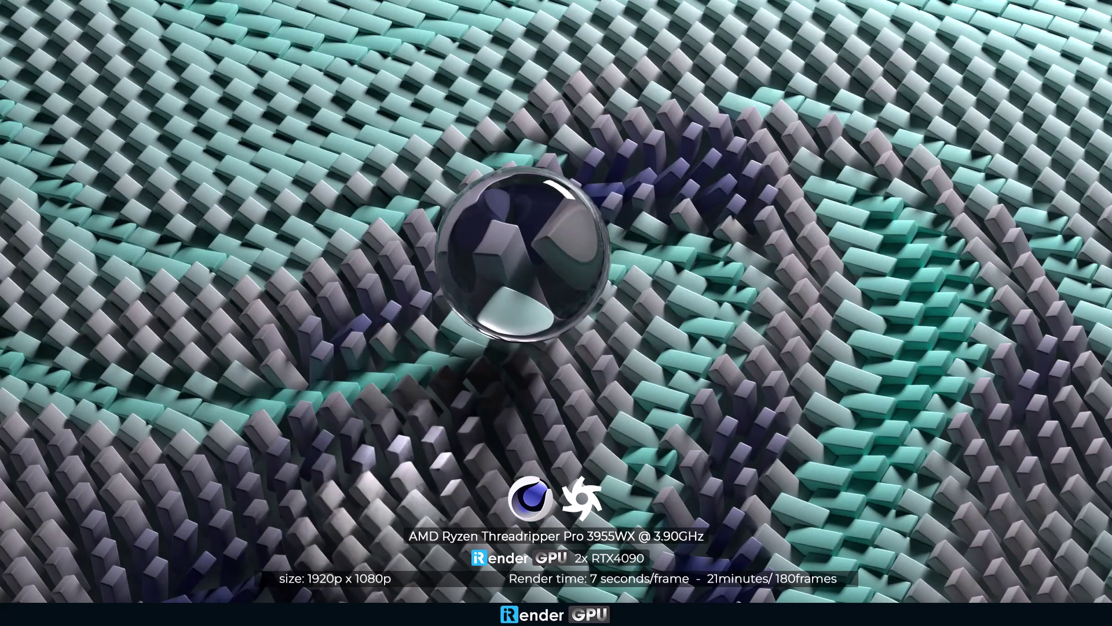